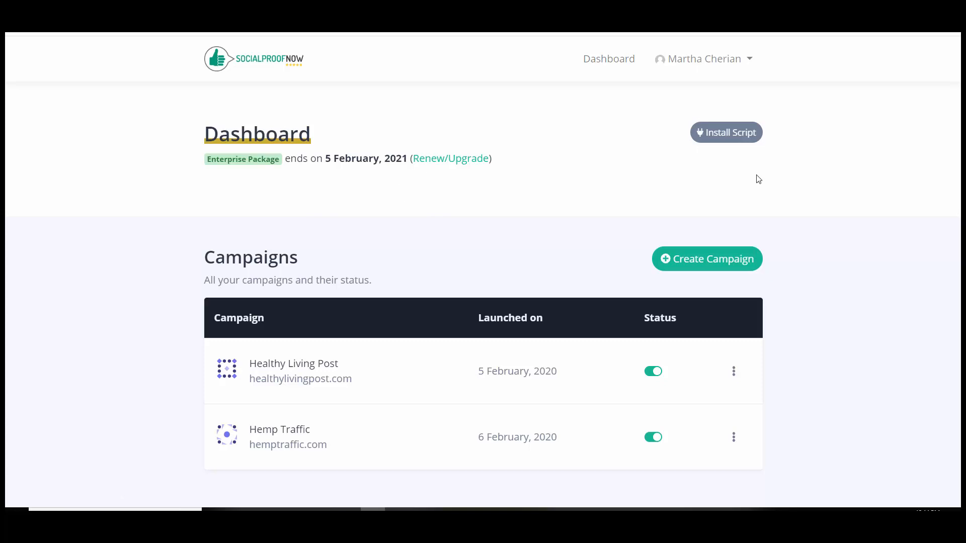
# Step: Open the Hemp Traffic campaign and switch the Info 1 notification's status on and back off
pyautogui.scroll(-1, 886, 201)
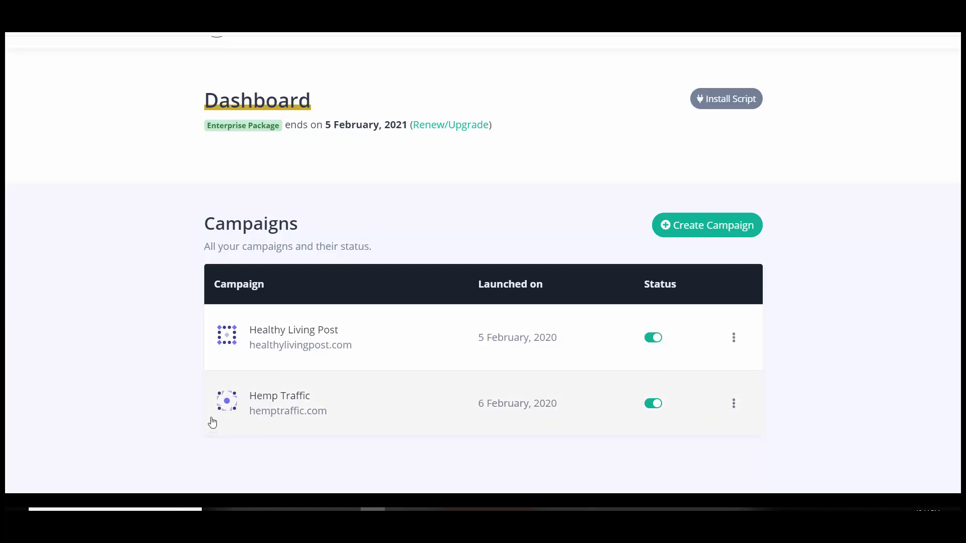
pyautogui.click(270, 401)
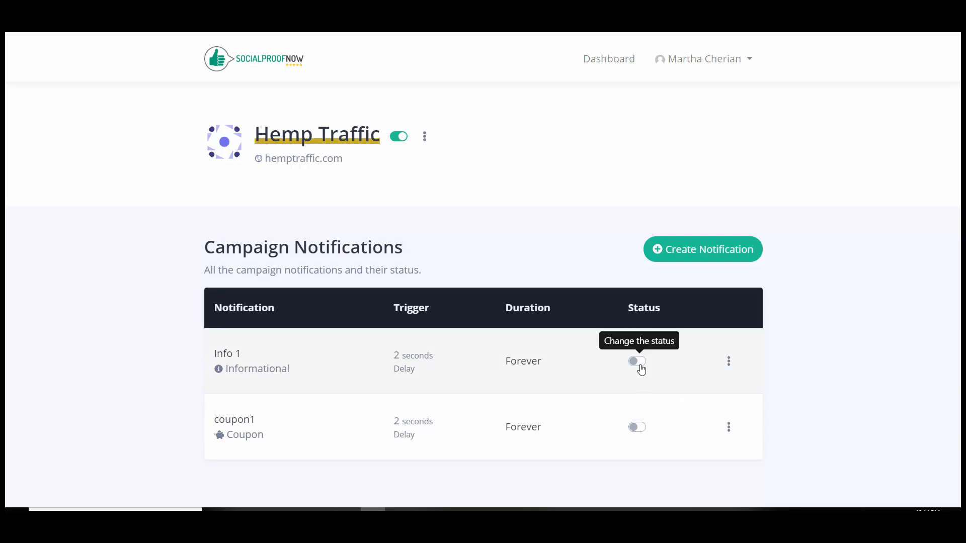
pyautogui.click(636, 362)
pyautogui.click(636, 362)
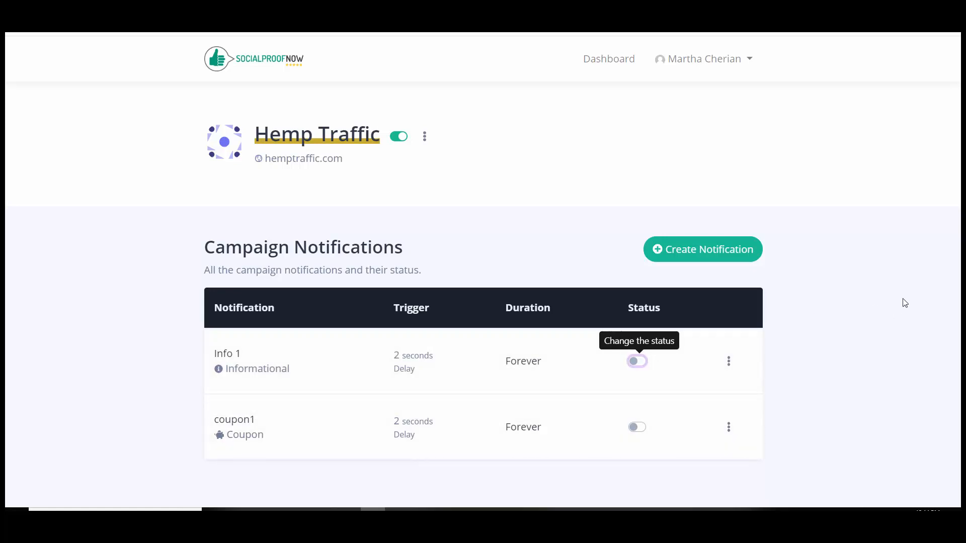
# Step: Start a new notification for the campaign and name it "Live counter 1"
pyautogui.click(693, 259)
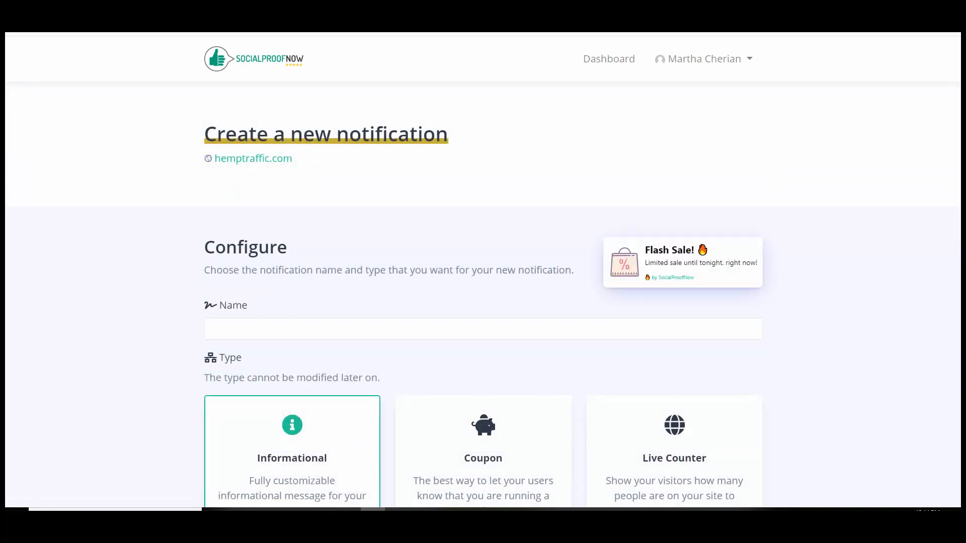
pyautogui.scroll(-2, 483, 272)
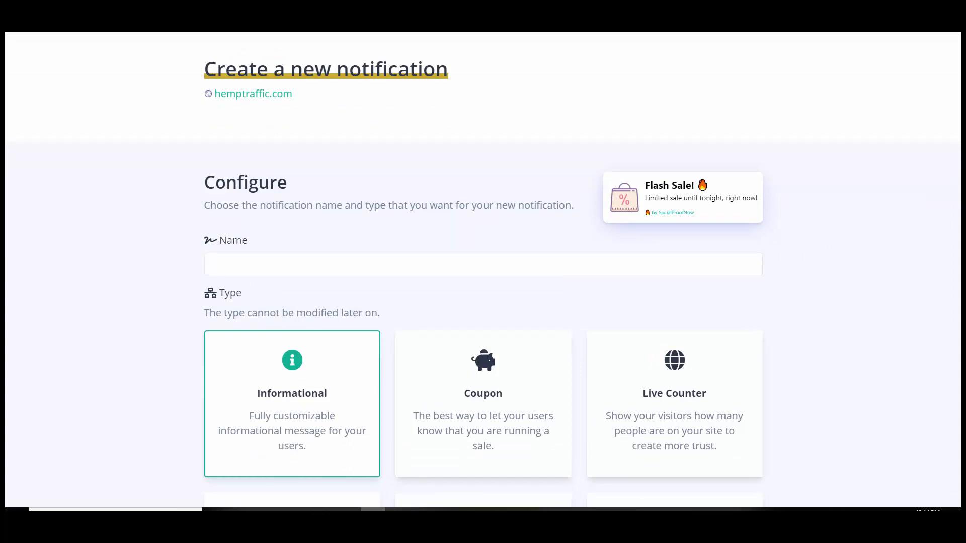
pyautogui.scroll(-3, 483, 272)
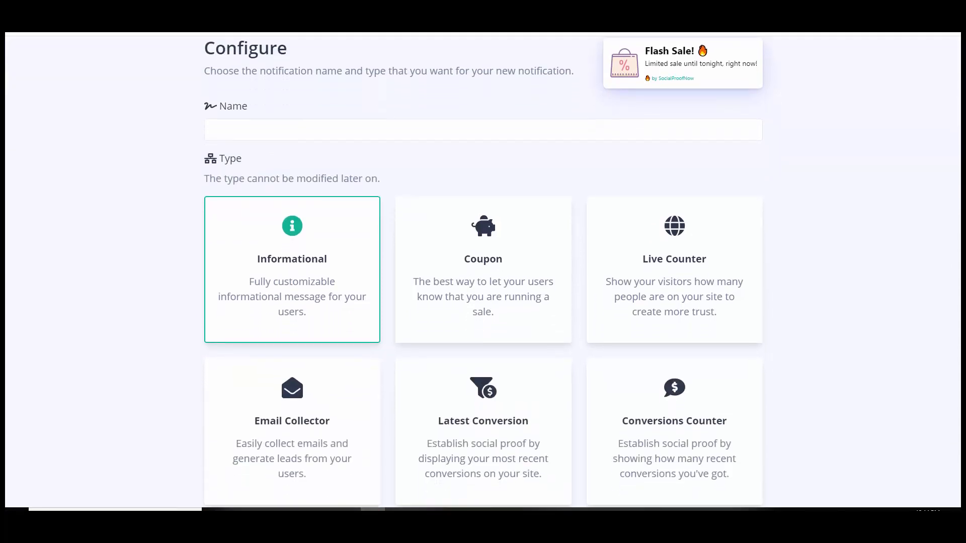
pyautogui.click(270, 130)
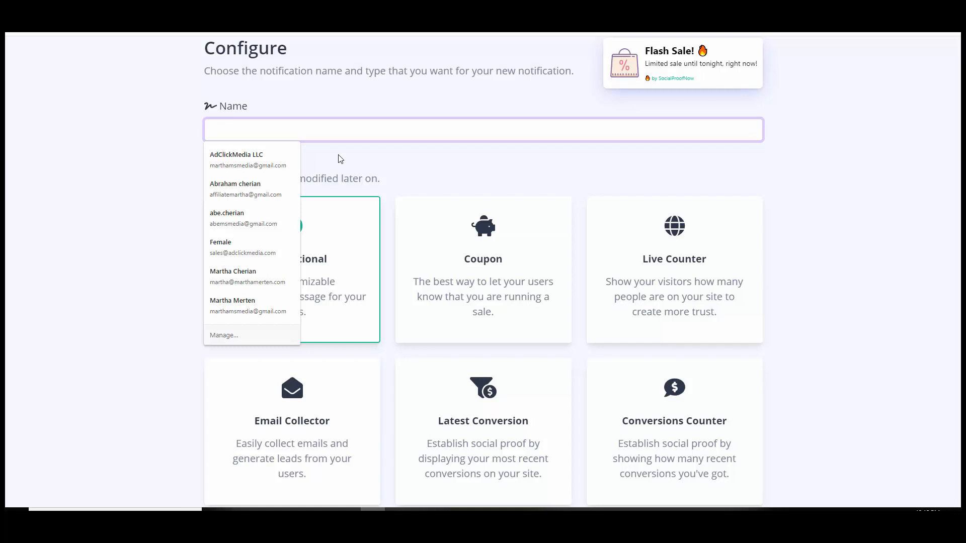
pyautogui.write('Liv')
pyautogui.press('BackSpace')
pyautogui.write('ve')
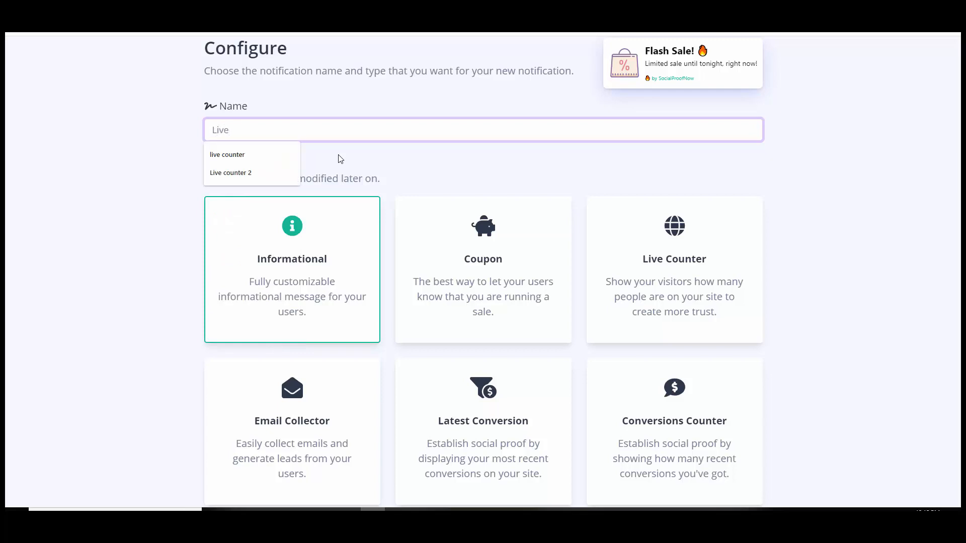
pyautogui.write(' counter 1')
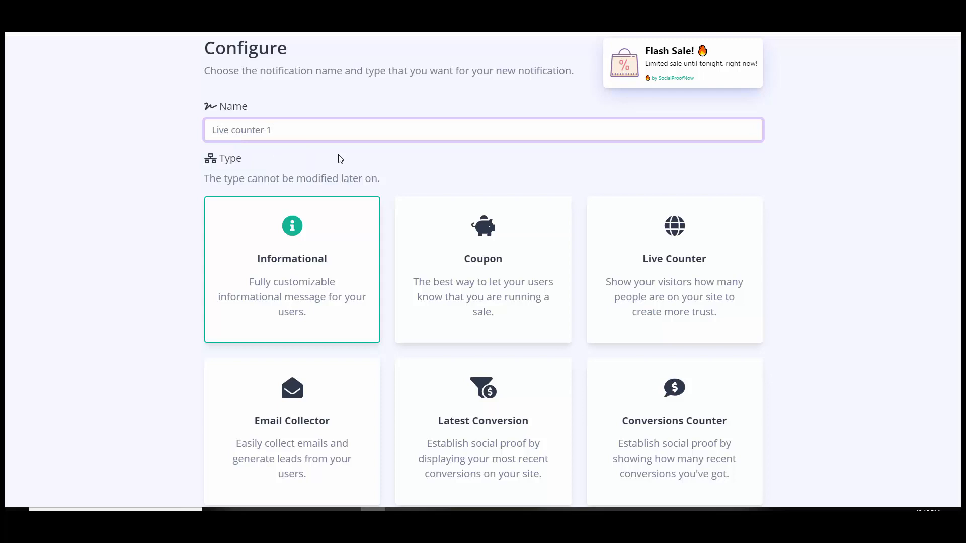
# Step: Choose Live Counter as the notification type and create the notification
pyautogui.click(719, 257)
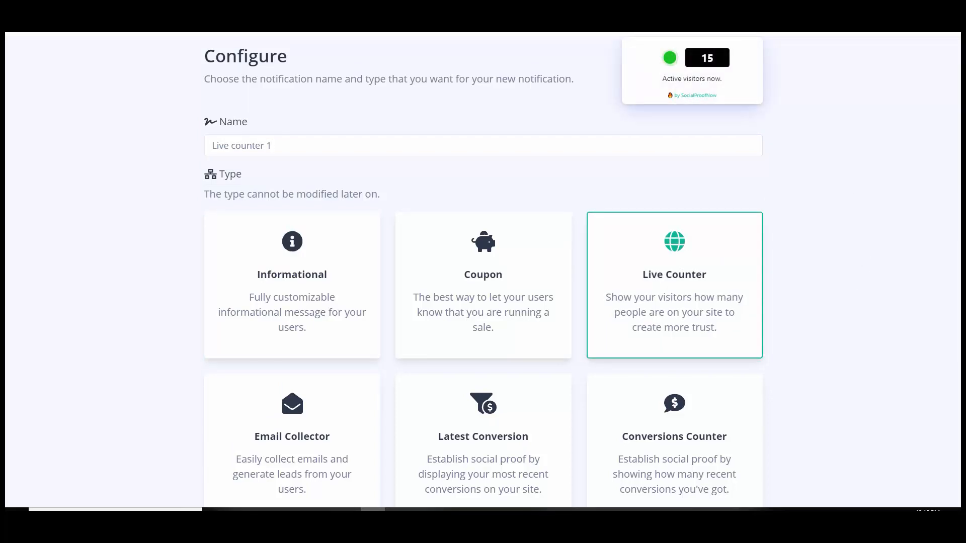
pyautogui.scroll(-10, 938, 384)
pyautogui.click(473, 332)
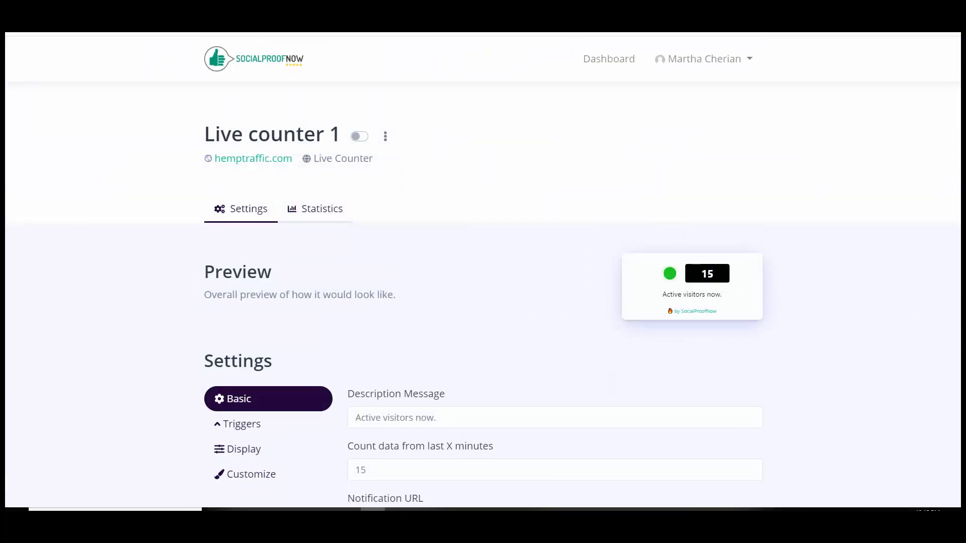
# Step: Replace the description message with "Thanks for visiting my page"
pyautogui.scroll(-1, 483, 271)
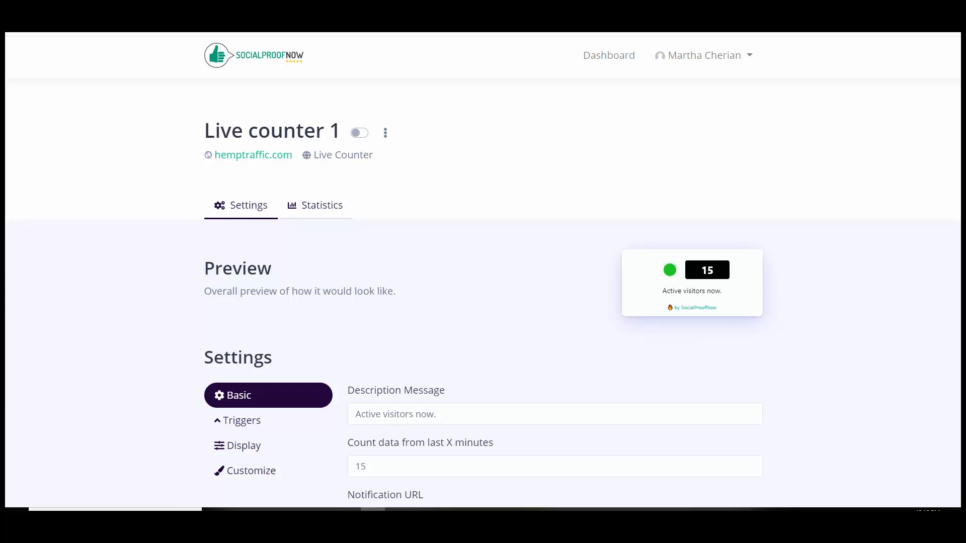
pyautogui.scroll(-2, 795, 380)
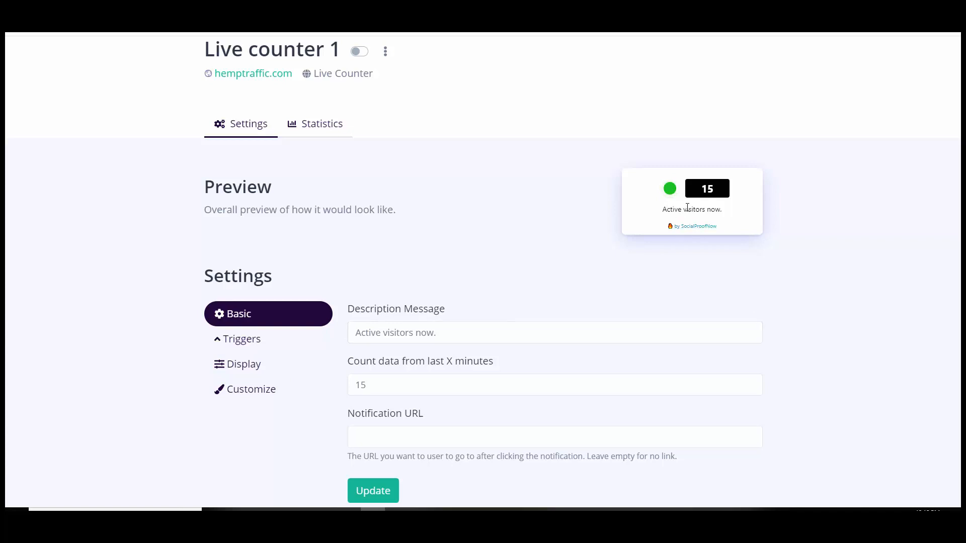
pyautogui.click(381, 333)
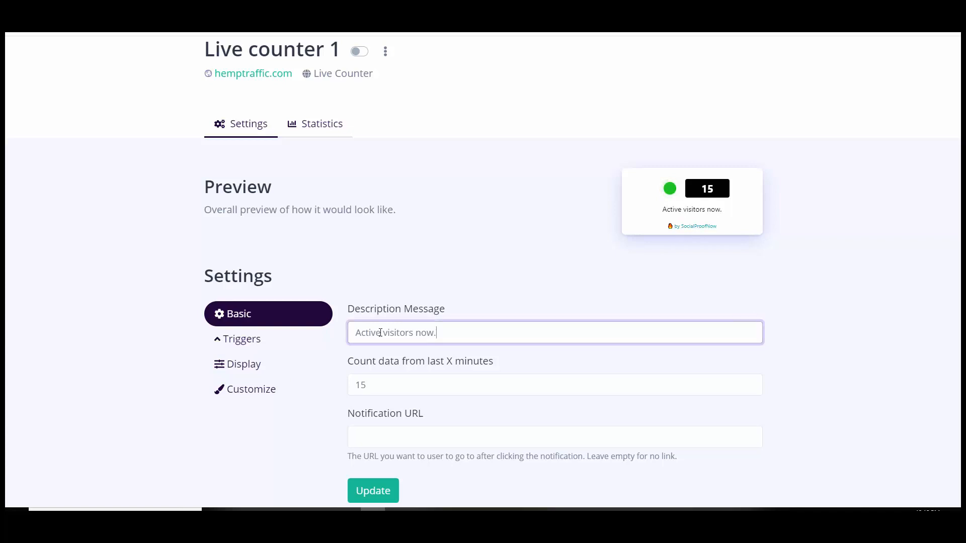
pyautogui.tripleClick(381, 332)
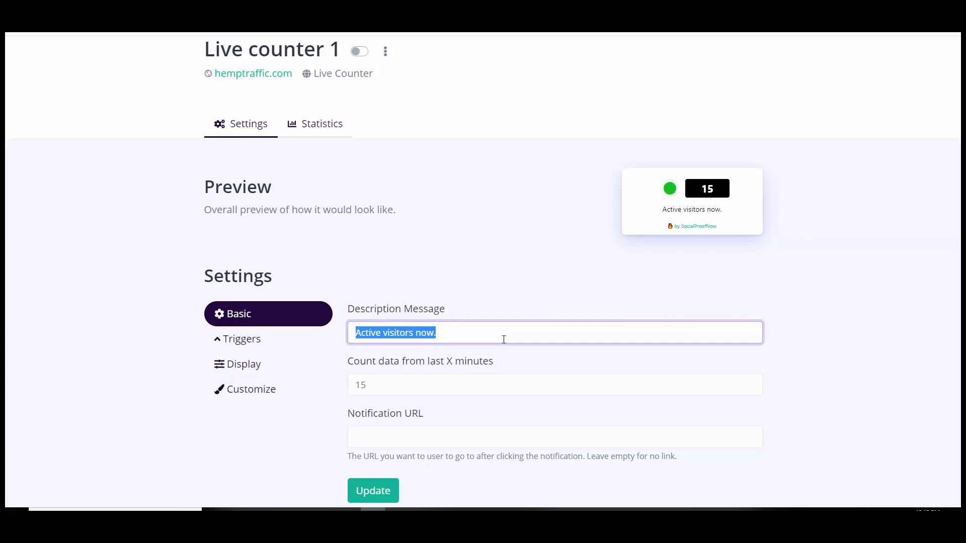
pyautogui.write('Thanks ')
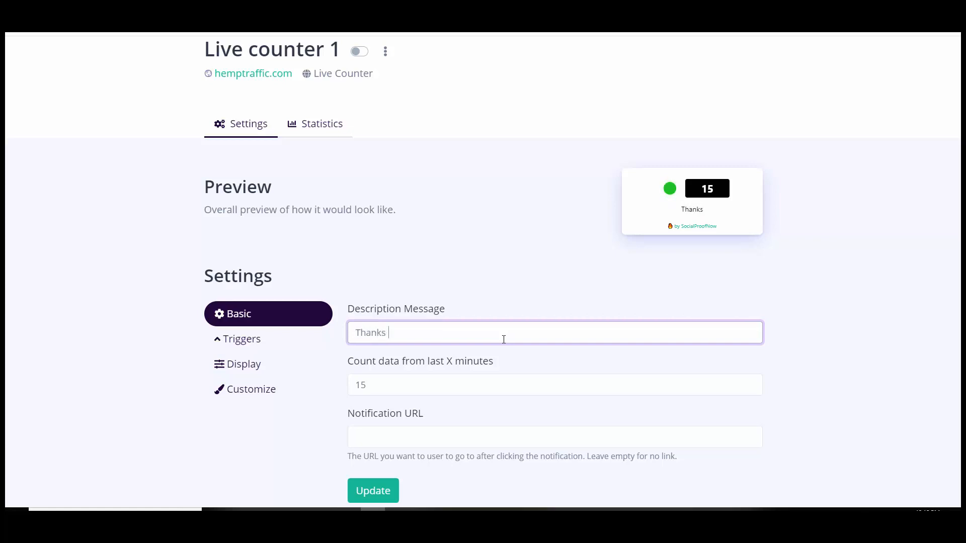
pyautogui.write('for visiting my page')
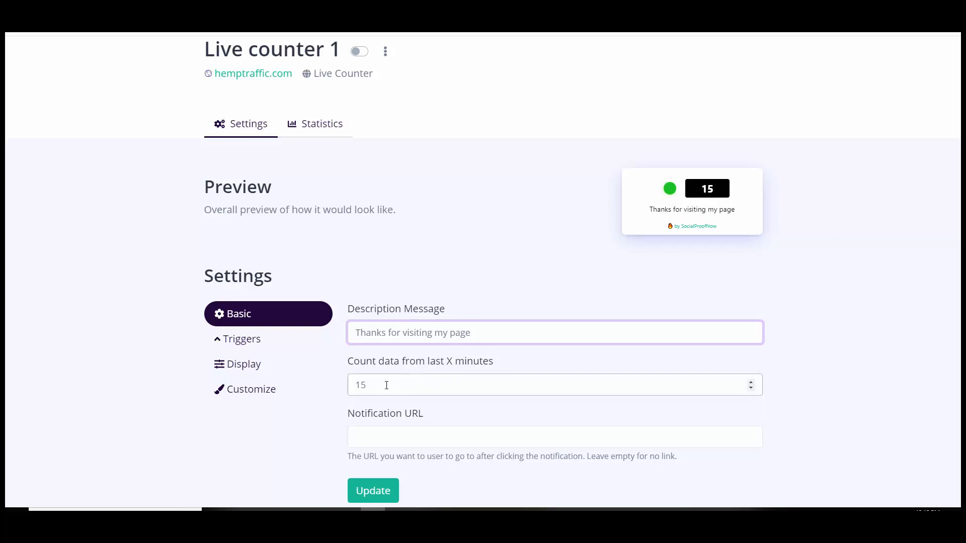
# Step: Try raising the count data period to 21 minutes and return it to 15
pyautogui.click(424, 385)
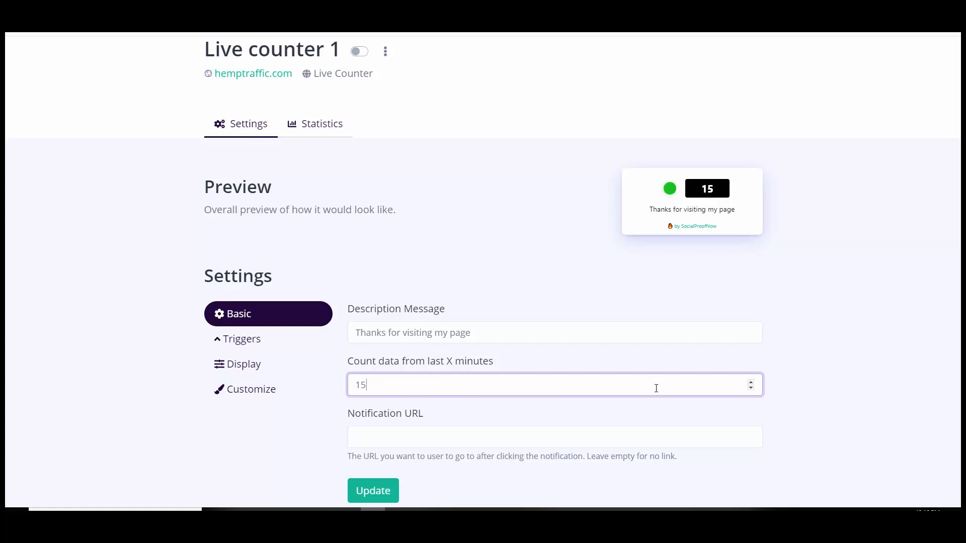
pyautogui.click(751, 383)
pyautogui.click(751, 383)
pyautogui.click(750, 383)
pyautogui.click(750, 383)
pyautogui.click(750, 384)
pyautogui.click(751, 384)
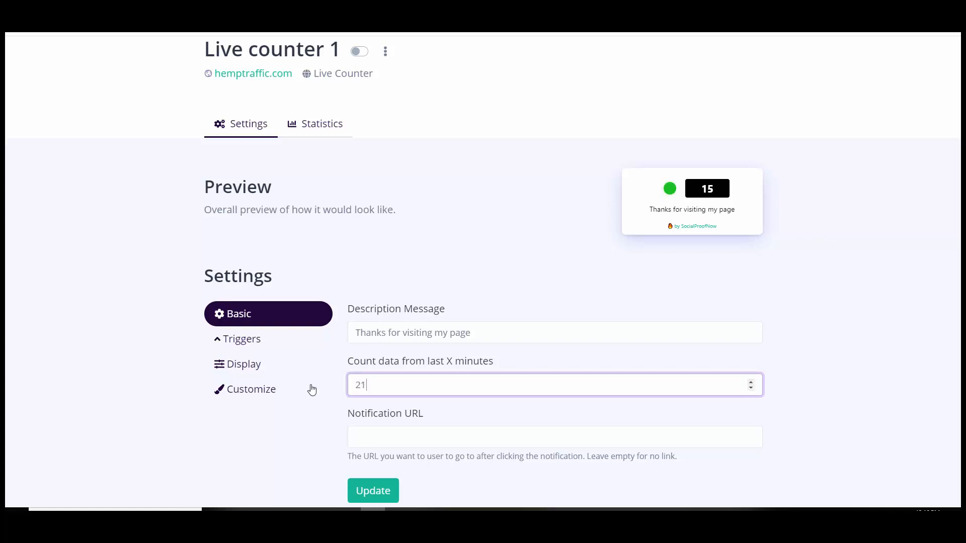
pyautogui.click(751, 388)
# Step: Leave the notification URL empty and save the basic settings
pyautogui.scroll(-3, 865, 329)
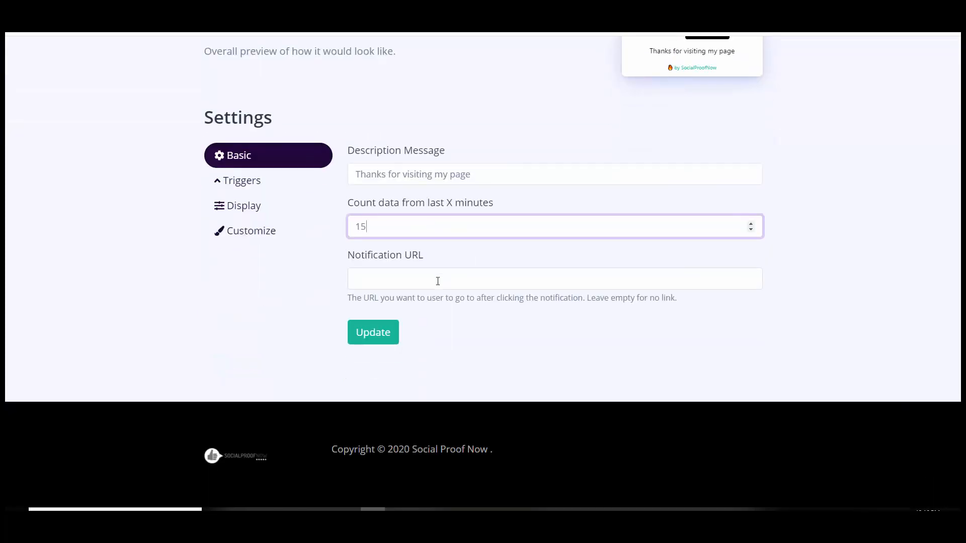
pyautogui.scroll(2, 812, 184)
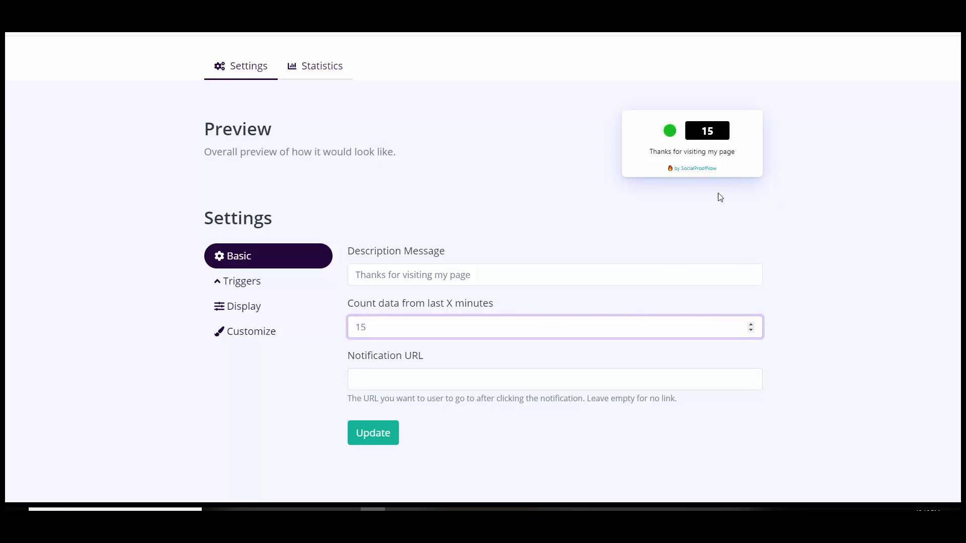
pyautogui.click(373, 439)
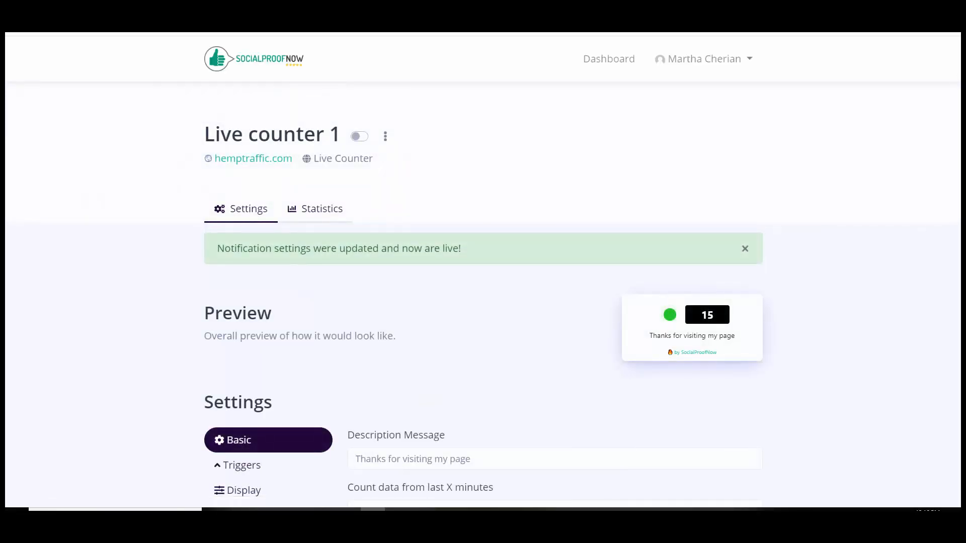
# Step: Go to the notification's trigger settings and turn off triggering on all pages
pyautogui.scroll(-5, 172, 293)
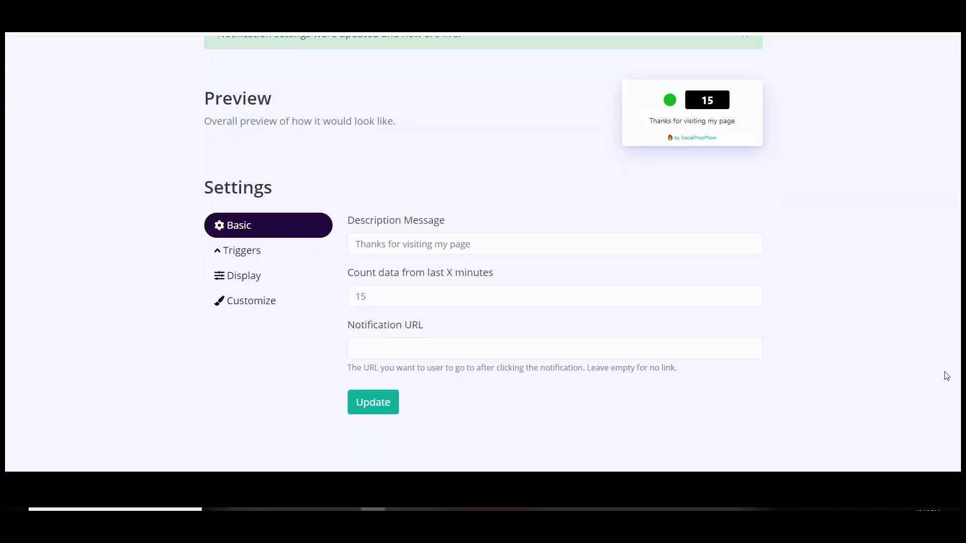
pyautogui.click(243, 242)
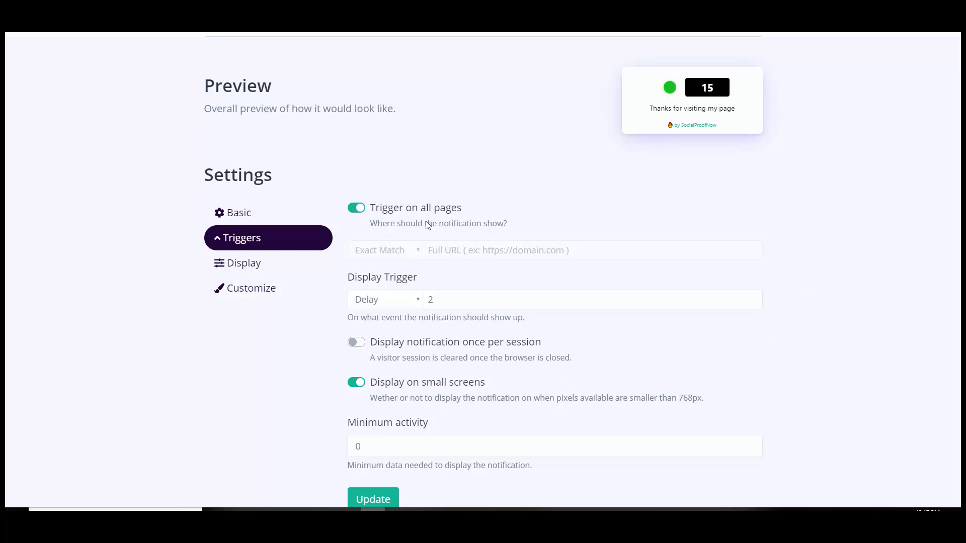
pyautogui.click(357, 211)
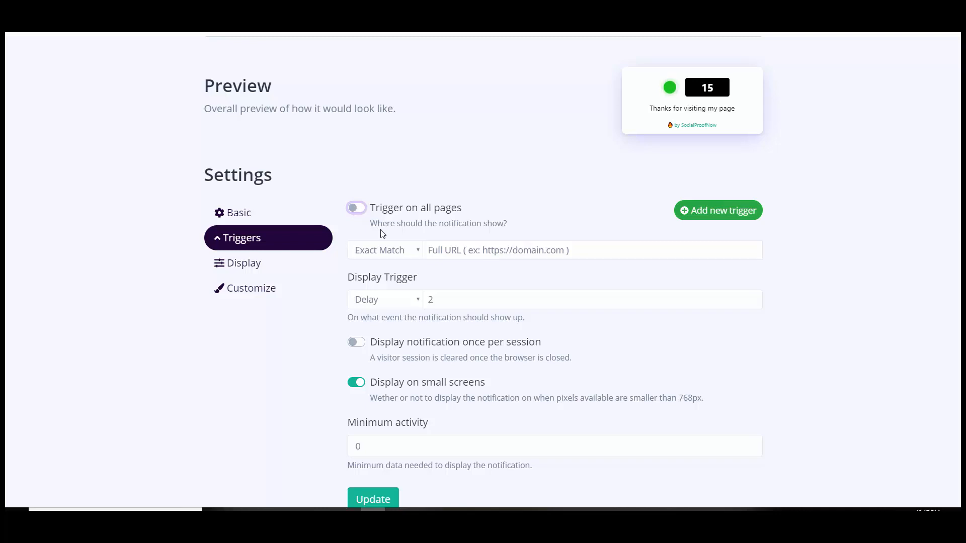
# Step: Examine the URL match conditions offered for the page trigger, keeping Exact Match and an empty URL
pyautogui.click(400, 255)
pyautogui.click(389, 269)
pyautogui.click(486, 249)
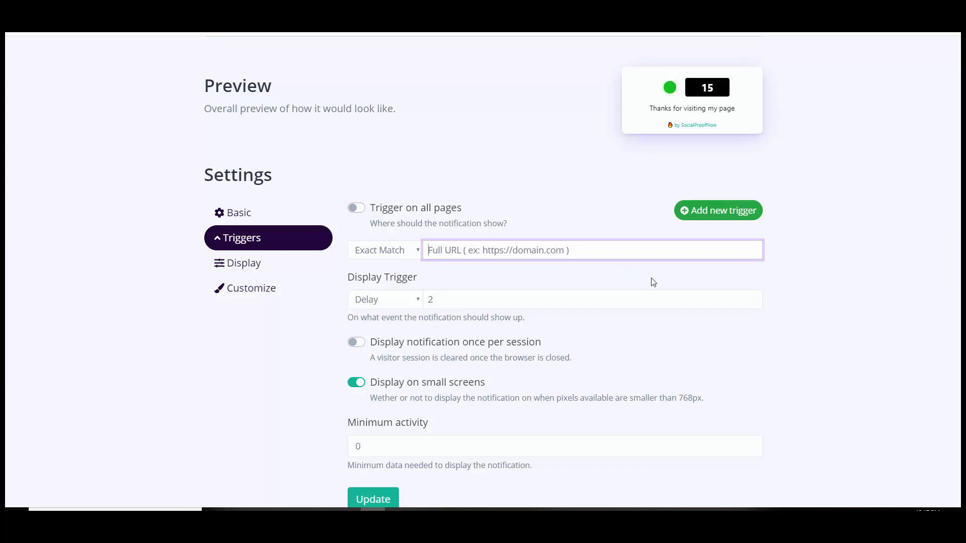
pyautogui.click(381, 255)
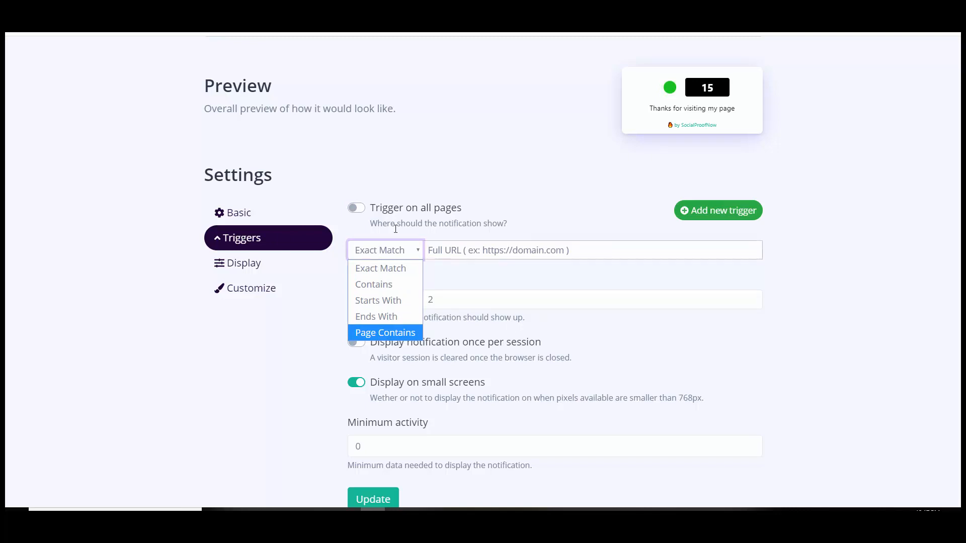
pyautogui.click(388, 253)
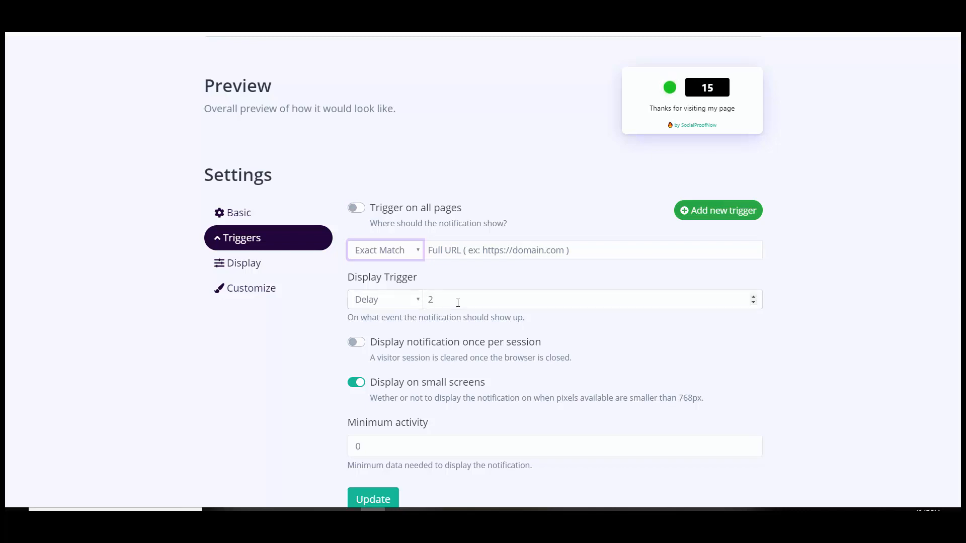
# Step: Try display trigger delays of 6 and 60 seconds and return the delay to 2
pyautogui.click(753, 297)
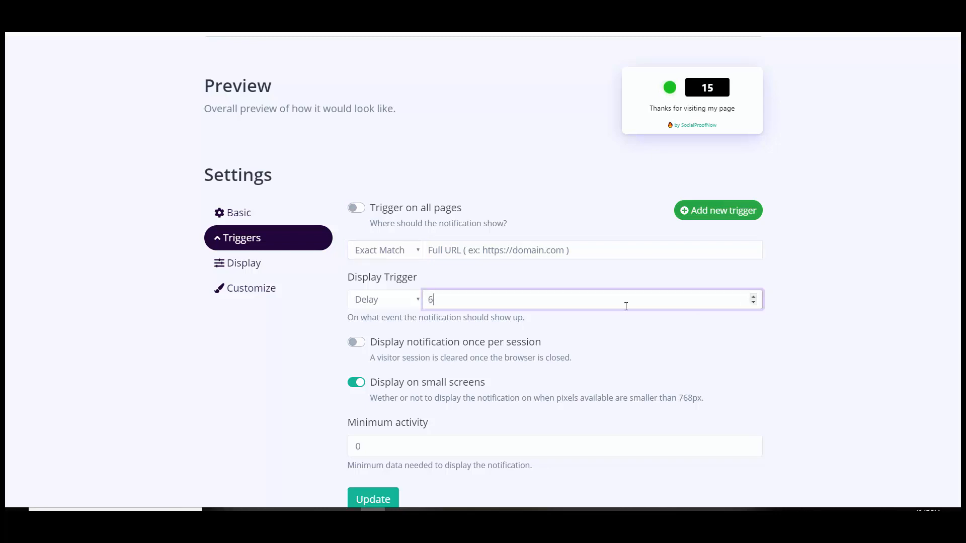
pyautogui.moveTo(434, 300); pyautogui.dragTo(343, 295)
pyautogui.write('60')
pyautogui.moveTo(463, 302); pyautogui.dragTo(300, 300)
pyautogui.write('2')
# Step: Try turning on the once-per-session display option and switch it back off
pyautogui.click(357, 342)
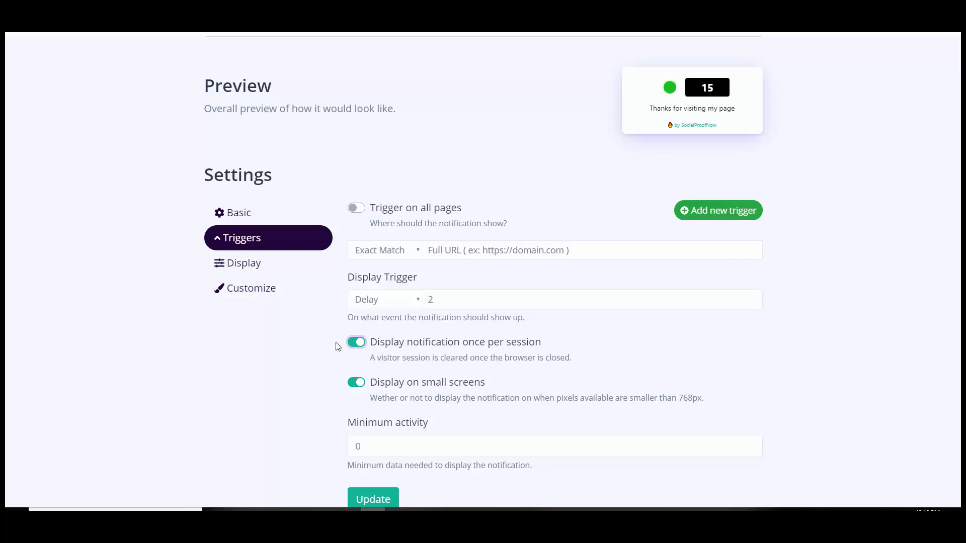
pyautogui.click(355, 345)
pyautogui.scroll(-3, 619, 389)
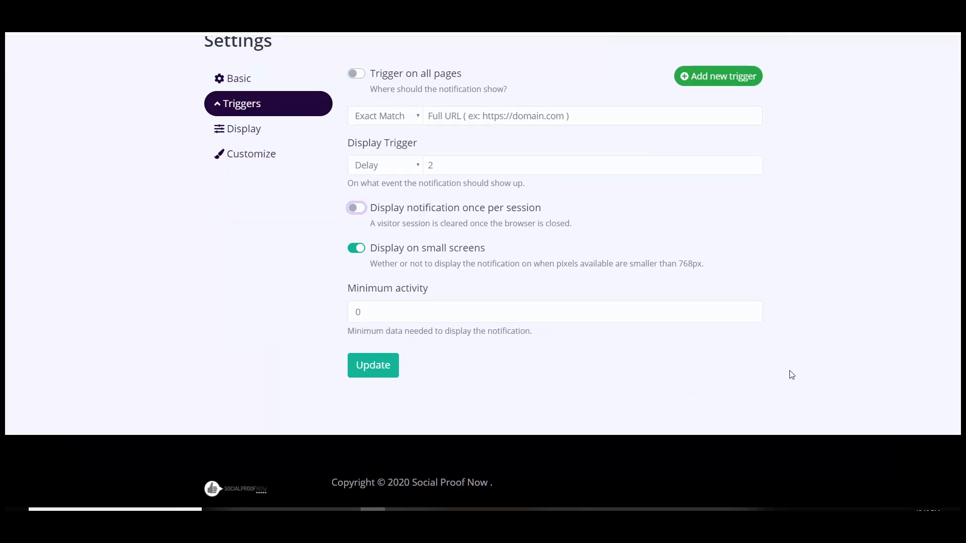
pyautogui.click(767, 510)
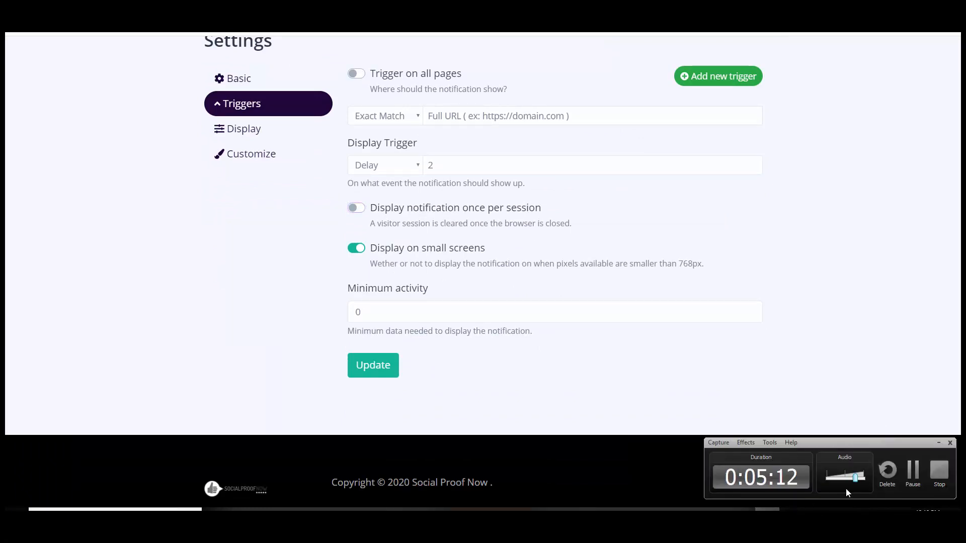
pyautogui.click(913, 473)
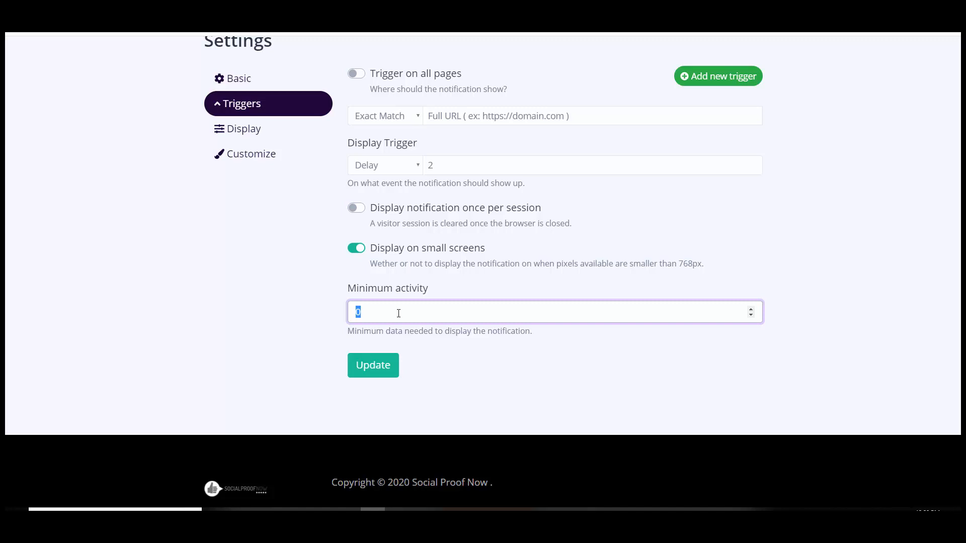
# Step: Try a minimum activity of 10 for the notification and clear the value
pyautogui.press('BackSpace')
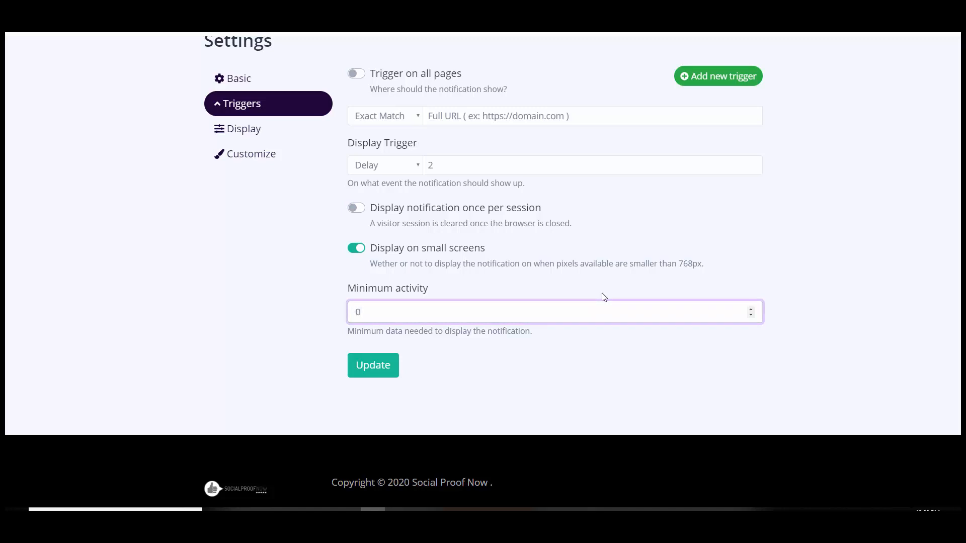
pyautogui.doubleClick(443, 315)
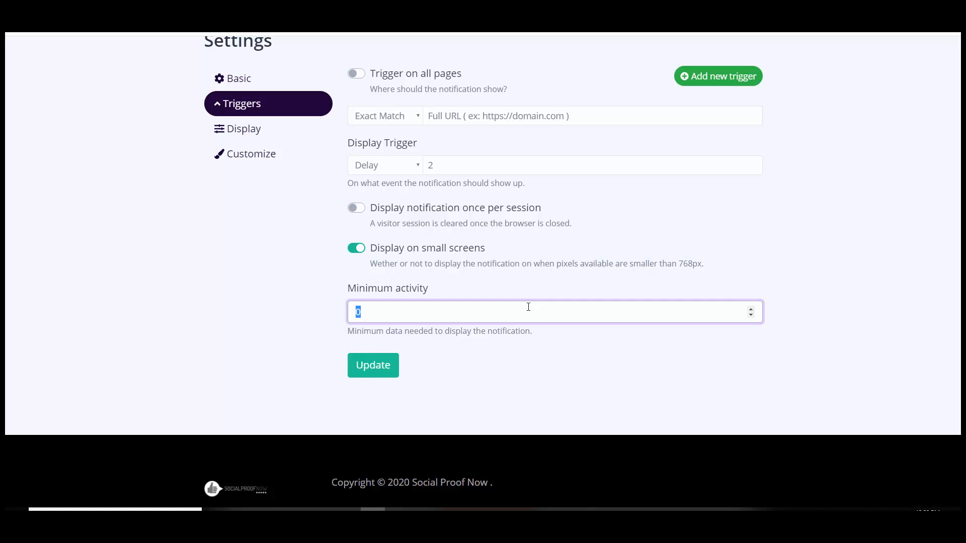
pyautogui.write('10')
pyautogui.moveTo(375, 315); pyautogui.dragTo(234, 301)
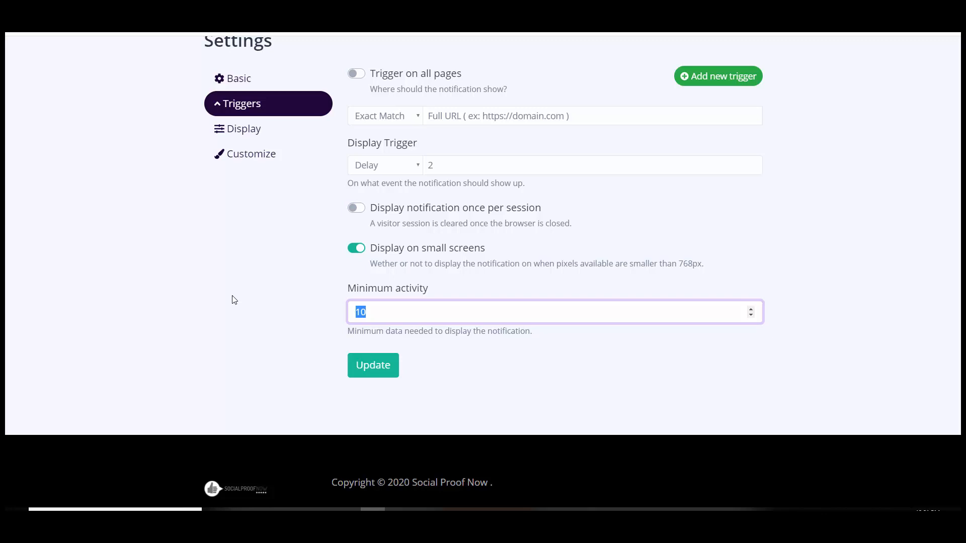
pyautogui.press('BackSpace')
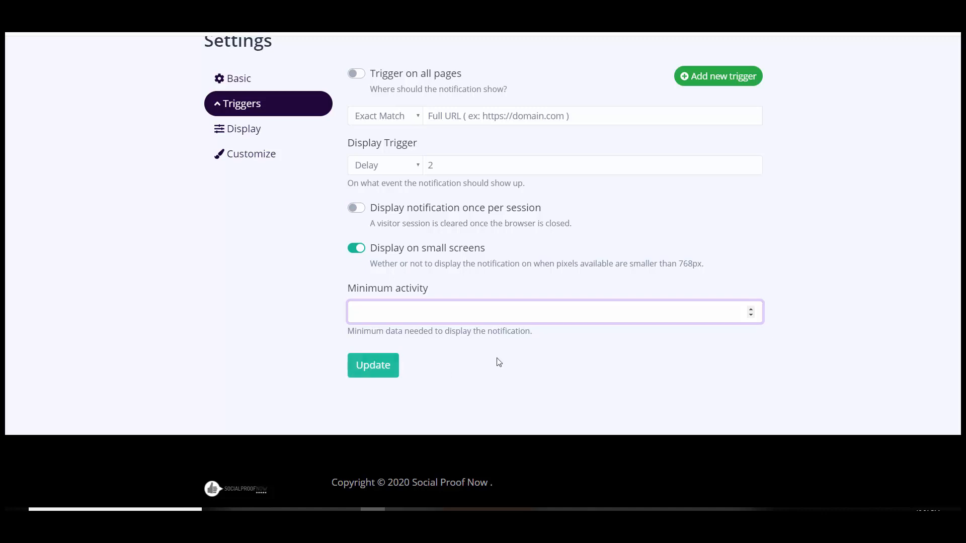
# Step: Turn triggering on all pages back on and save the trigger settings
pyautogui.scroll(1, 499, 362)
pyautogui.click(358, 140)
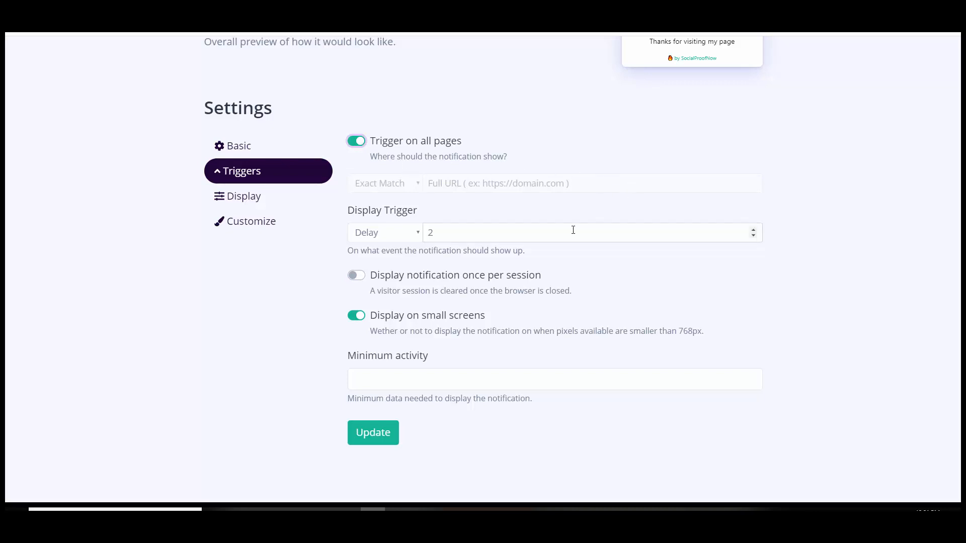
pyautogui.click(375, 437)
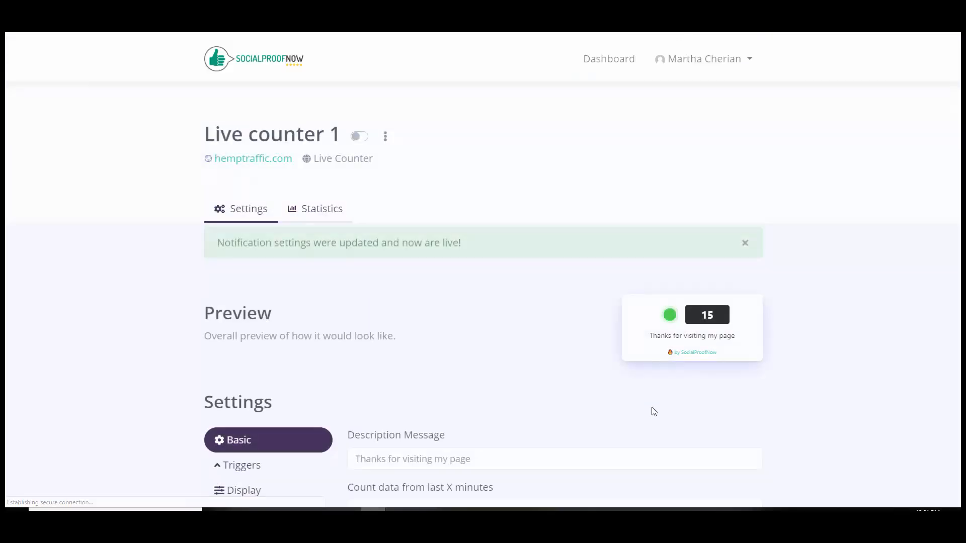
# Step: In the display settings, try display durations of 14 and 60 seconds and settle on -1
pyautogui.scroll(-5, 274, 267)
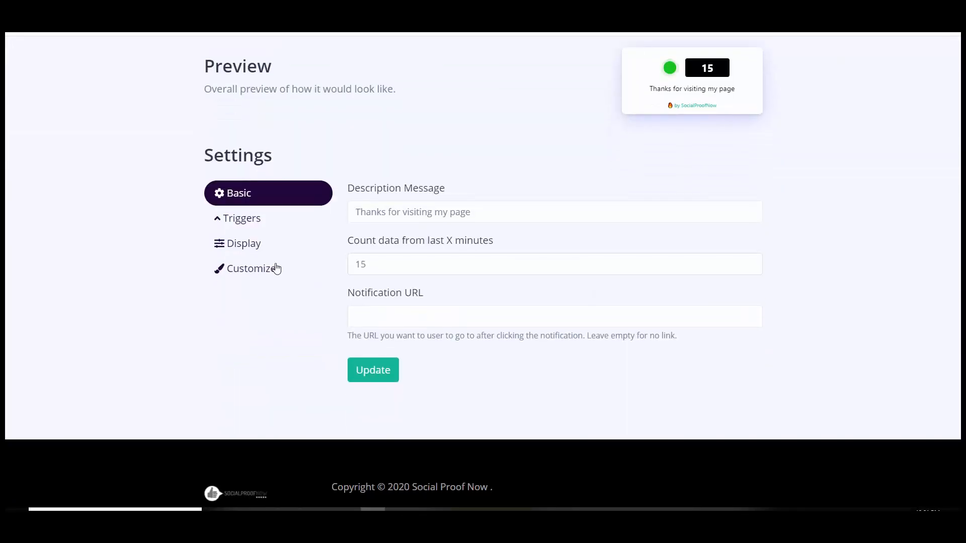
pyautogui.click(246, 244)
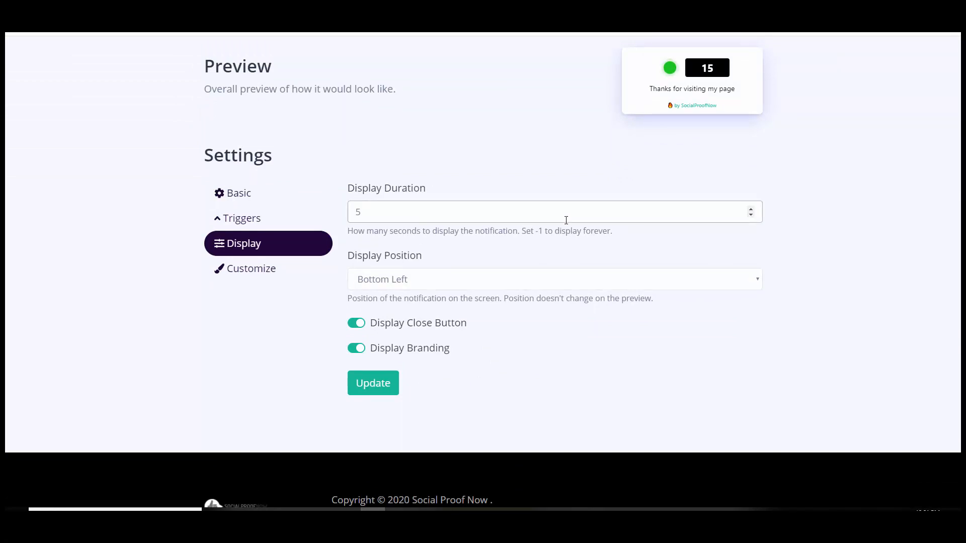
pyautogui.click(750, 209)
pyautogui.click(751, 208)
pyautogui.click(750, 208)
pyautogui.click(751, 208)
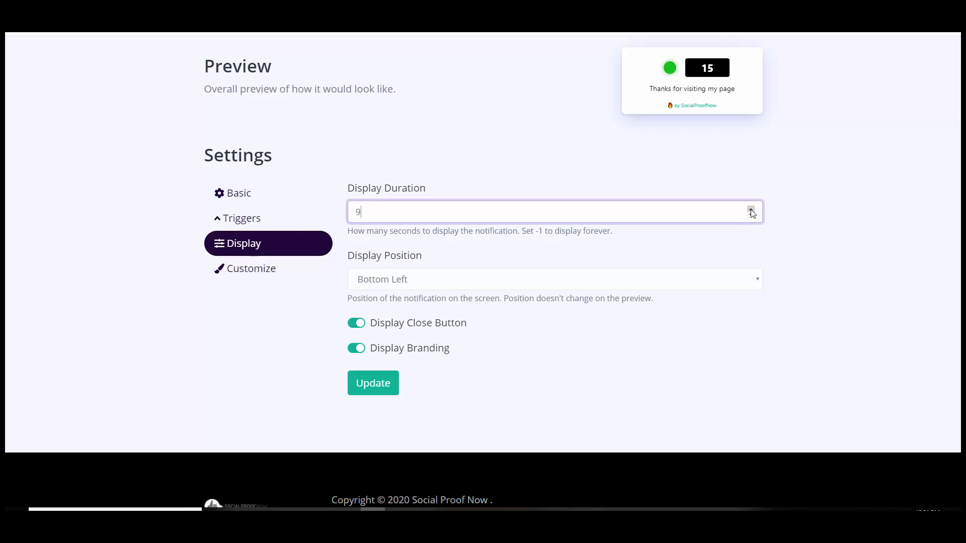
pyautogui.click(750, 209)
pyautogui.click(751, 209)
pyautogui.click(750, 208)
pyautogui.click(751, 209)
pyautogui.click(750, 208)
pyautogui.hotkey('ctrl', 'a')
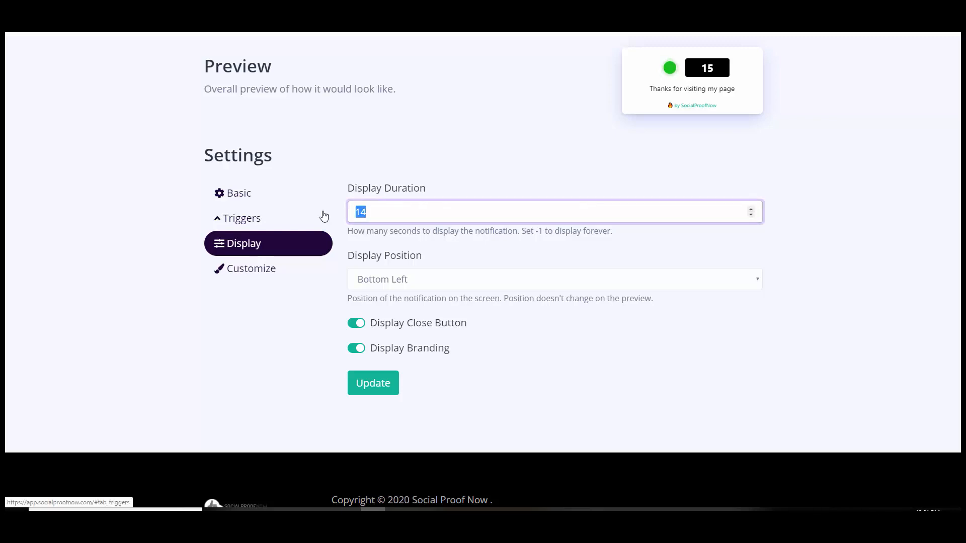
pyautogui.write('60')
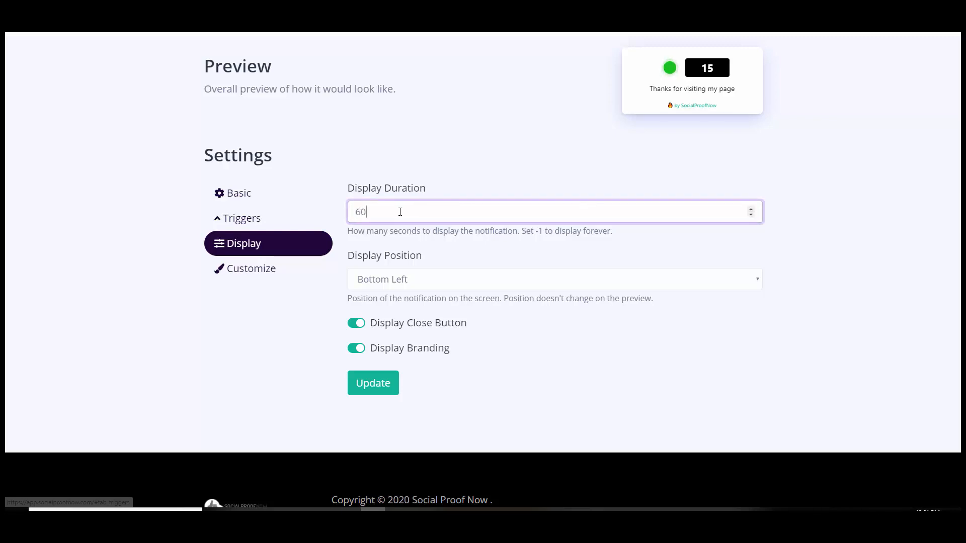
pyautogui.hotkey('ctrl', 'a')
pyautogui.write('-1')
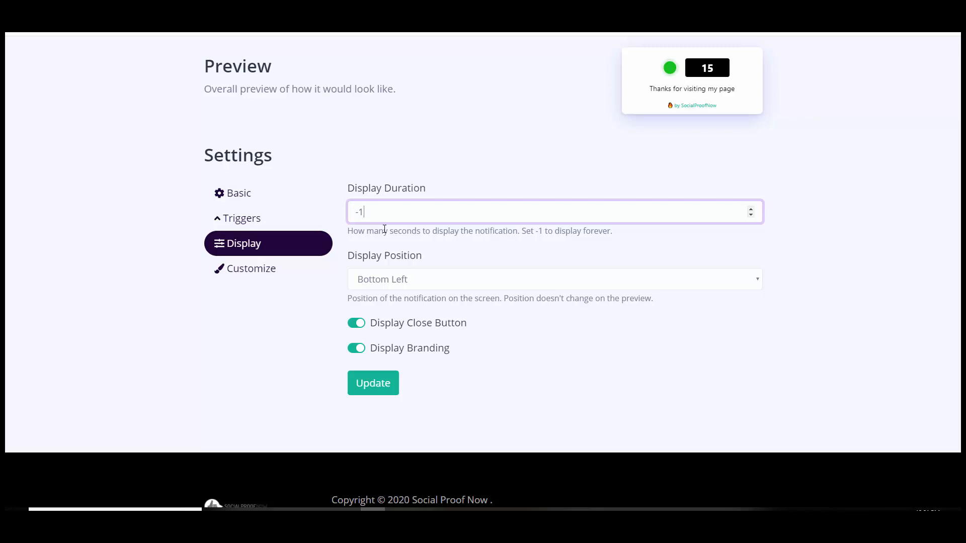
# Step: Examine the display positions, keeping Bottom Left, and try turning off the close button before switching it back on
pyautogui.click(408, 280)
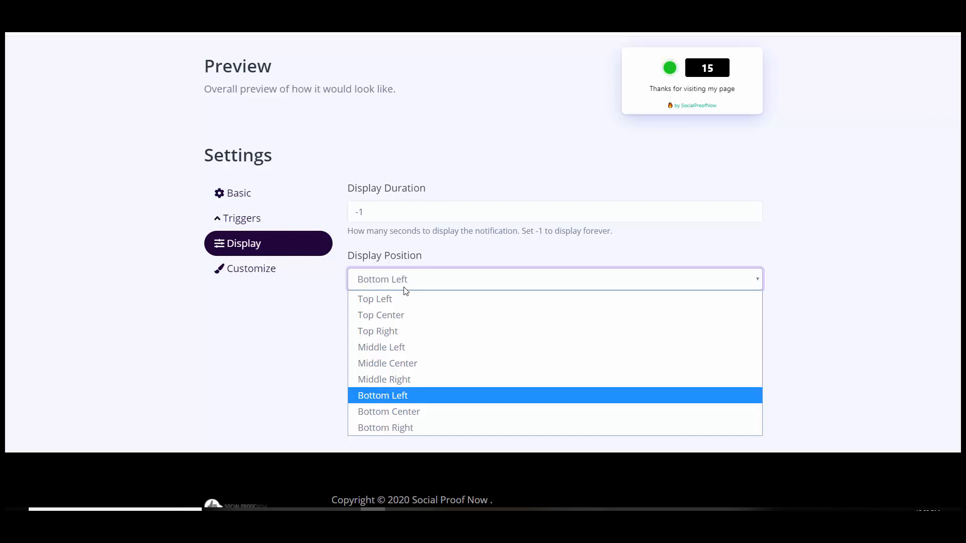
pyautogui.click(370, 396)
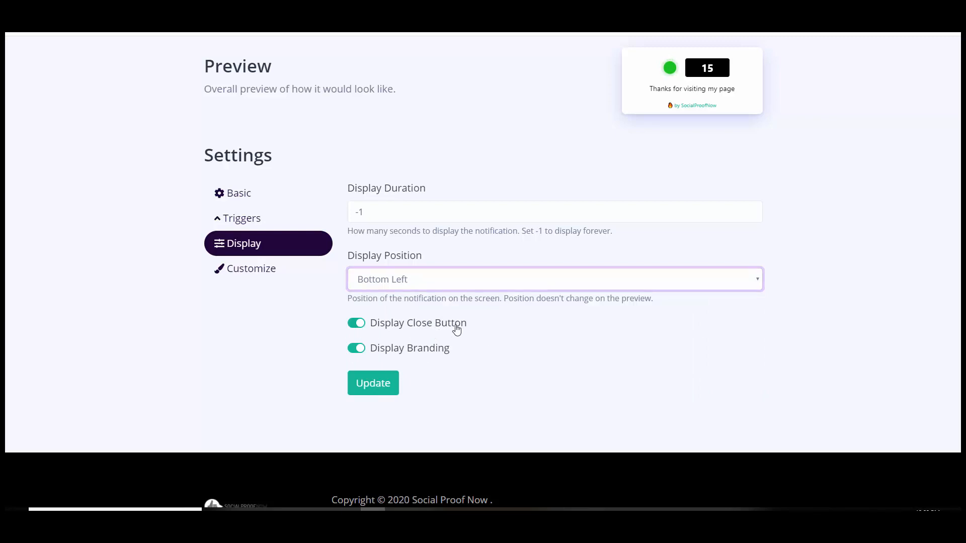
pyautogui.click(358, 327)
pyautogui.click(357, 324)
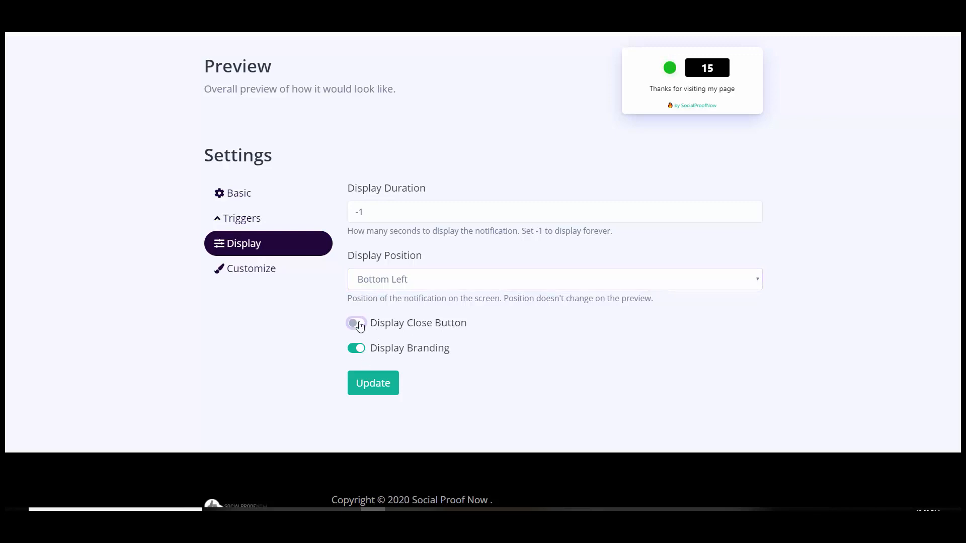
pyautogui.click(549, 372)
# Step: Turn off the notification's branding and save the display settings
pyautogui.click(355, 348)
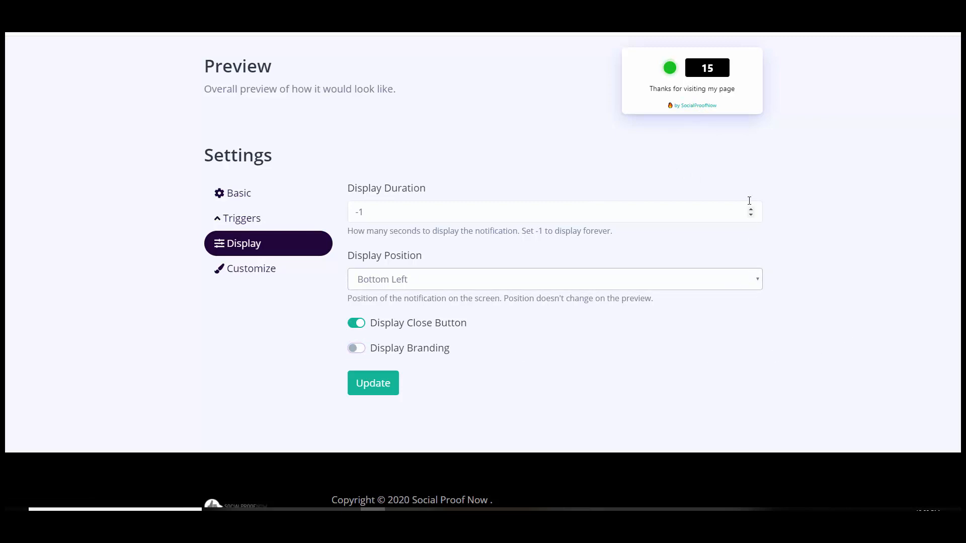
pyautogui.click(380, 378)
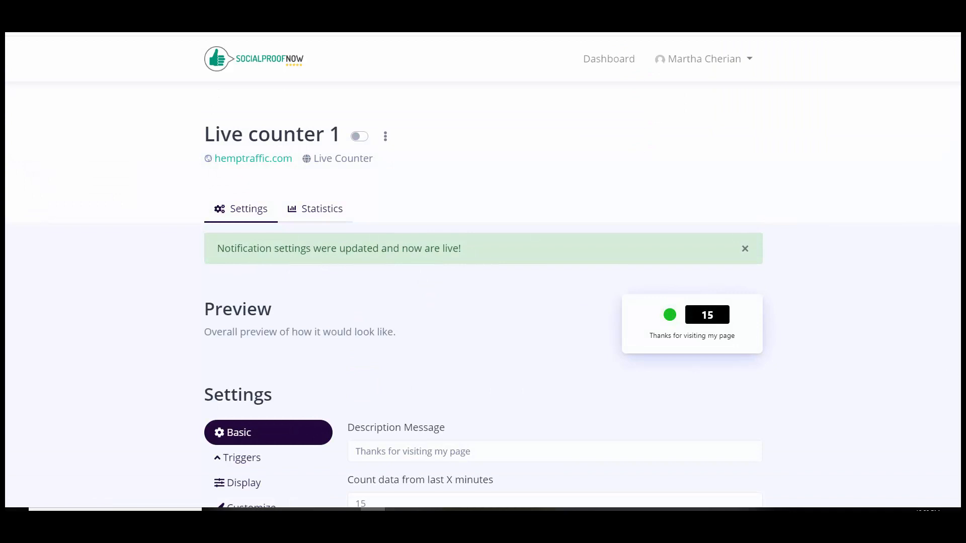
# Step: Go to the notification's customization settings and look at the number color choices, keeping #FFFFFF
pyautogui.scroll(-2, 956, 361)
pyautogui.scroll(-3, 956, 361)
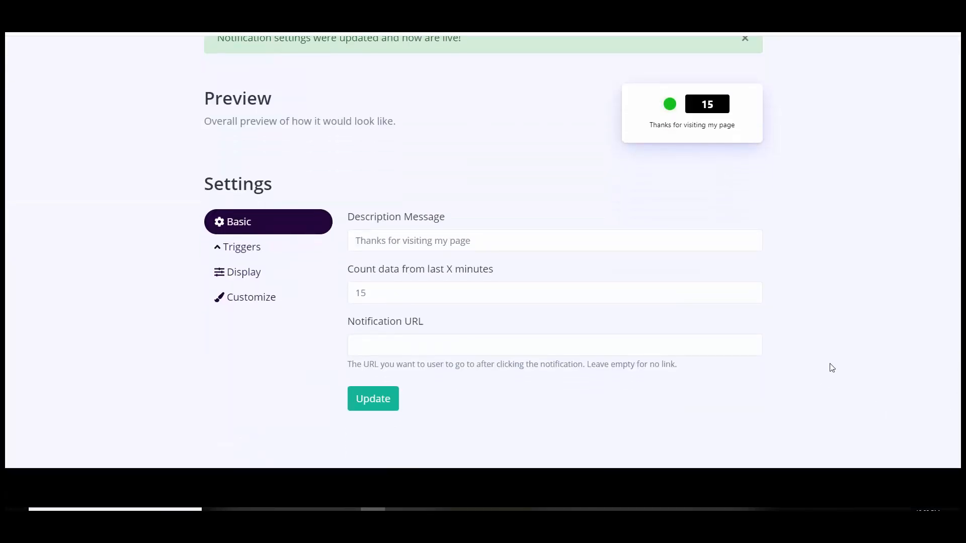
pyautogui.click(252, 303)
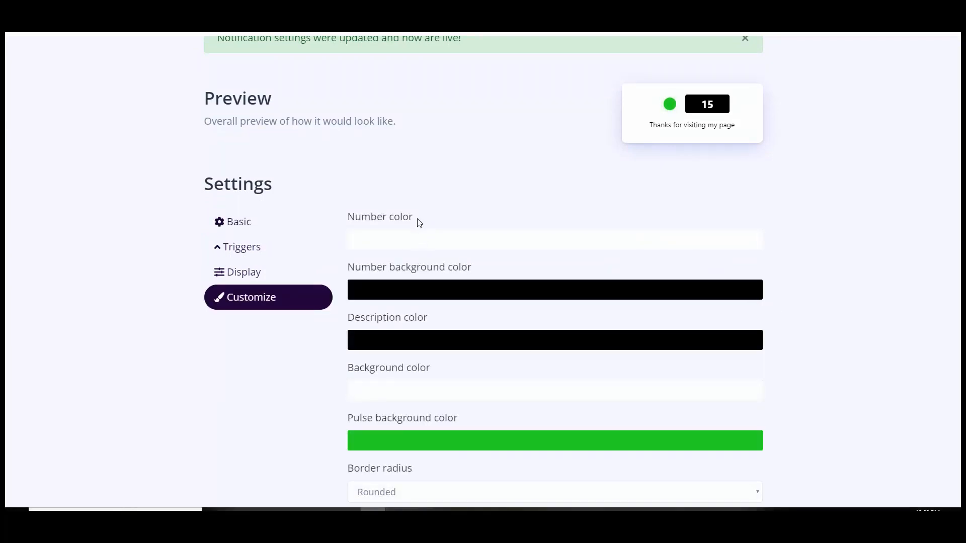
pyautogui.click(396, 241)
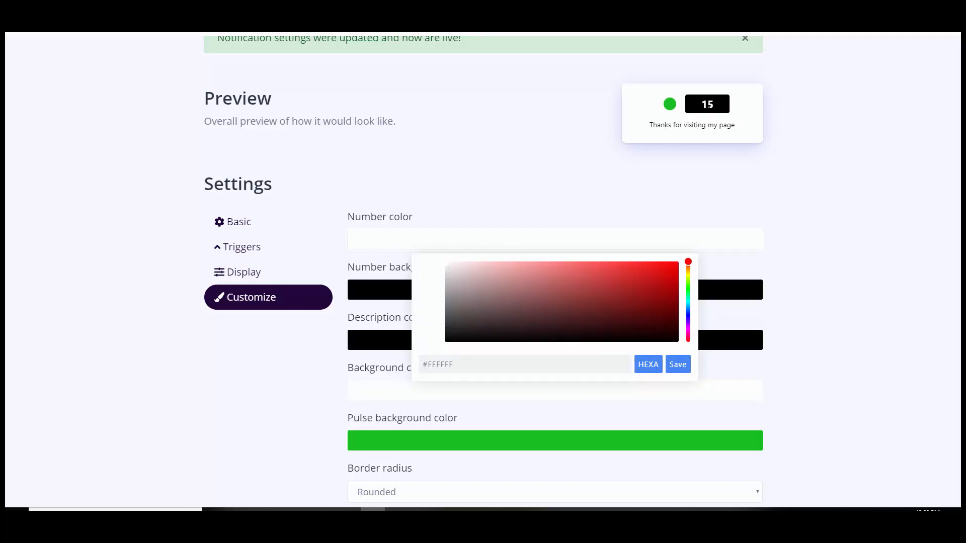
pyautogui.click(707, 197)
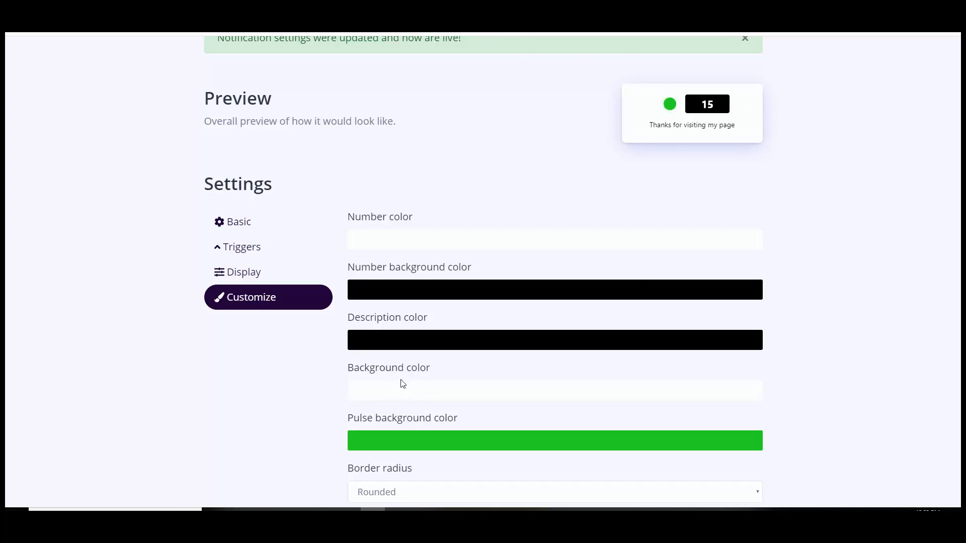
# Step: Set the notification's background color to red #DC0808
pyautogui.click(566, 395)
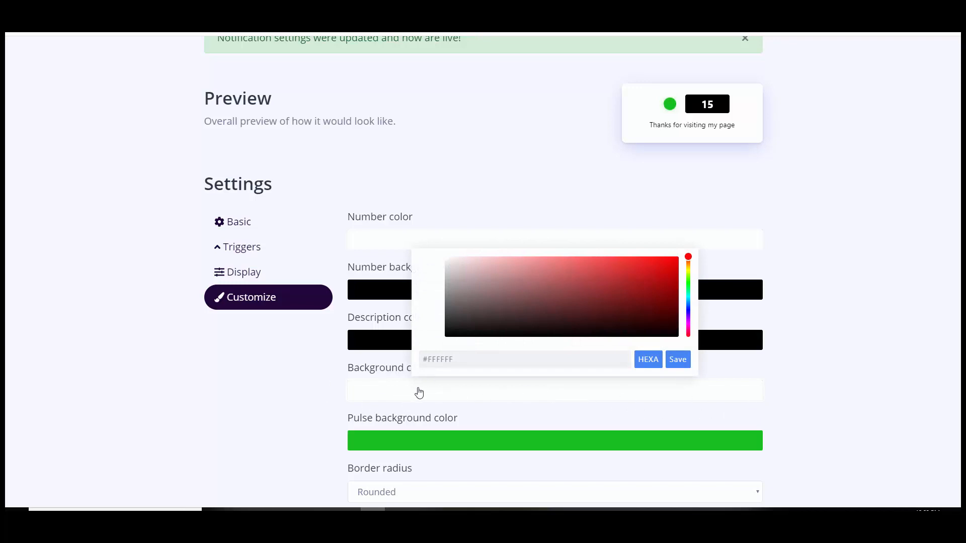
pyautogui.click(835, 273)
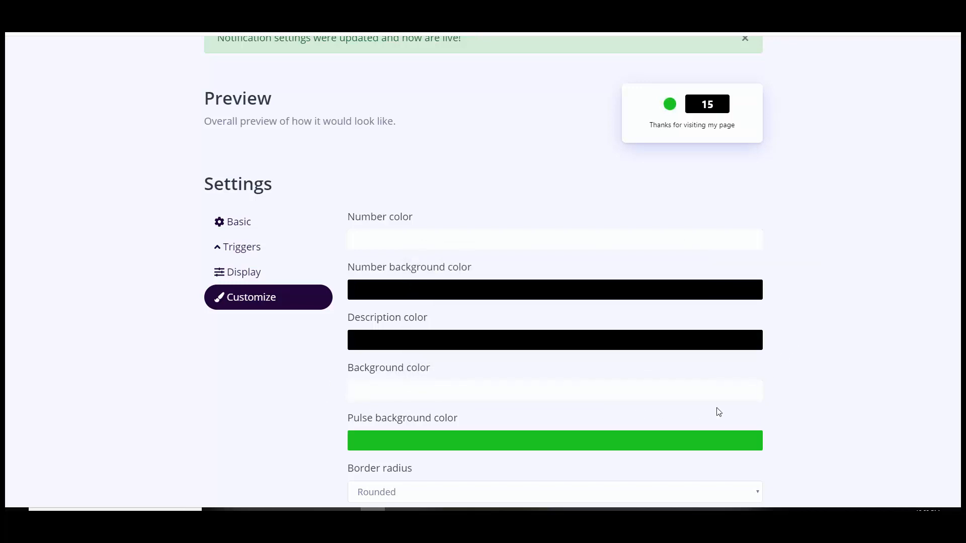
pyautogui.click(380, 397)
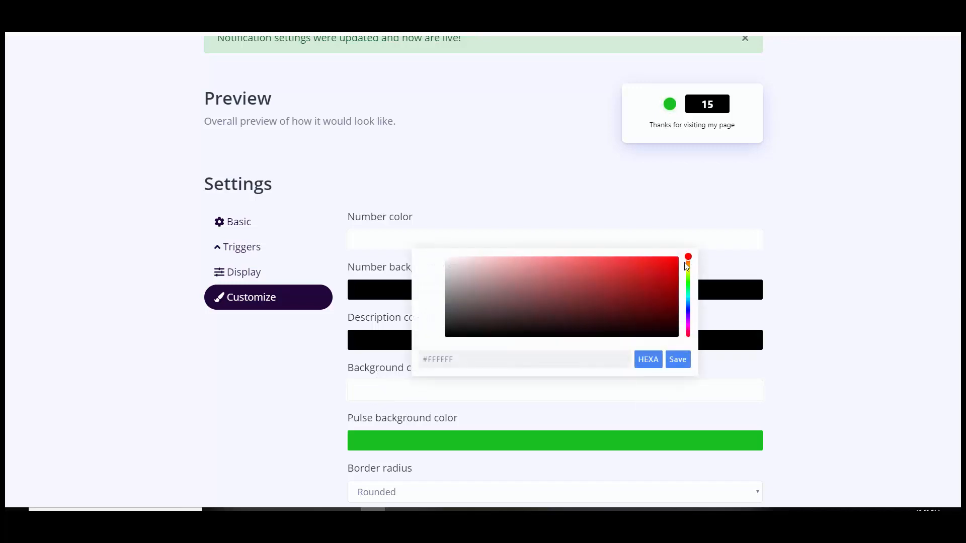
pyautogui.click(670, 268)
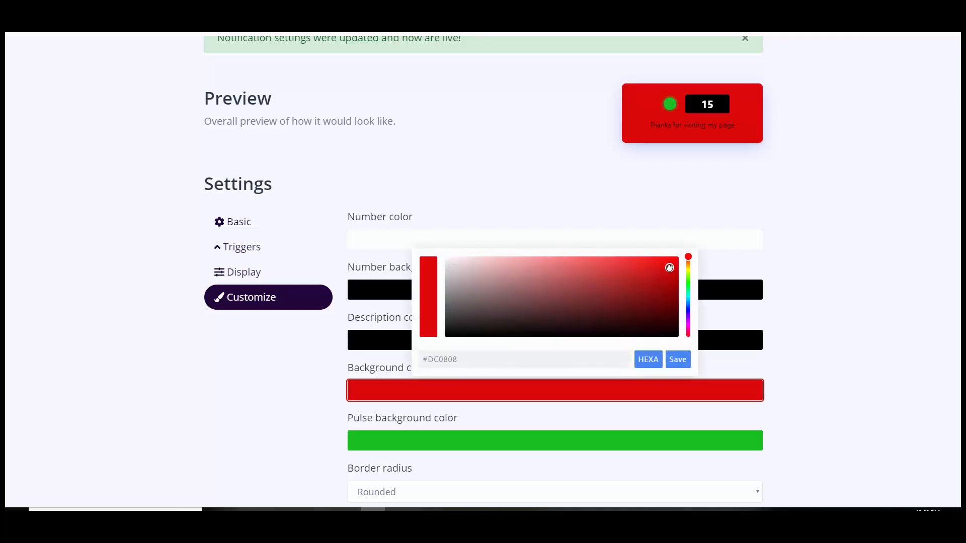
pyautogui.click(678, 360)
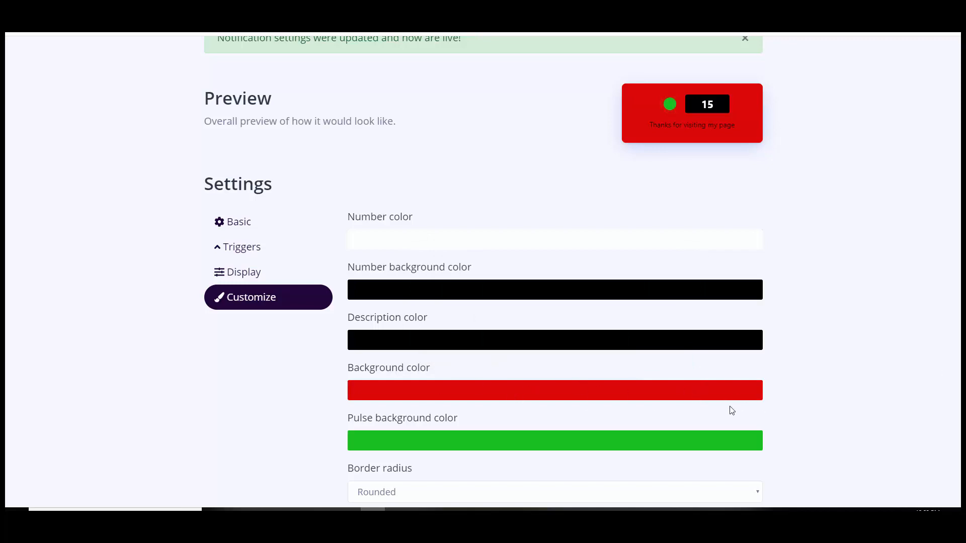
# Step: Try the Straight border radius and return it to Rounded
pyautogui.scroll(-1, 874, 351)
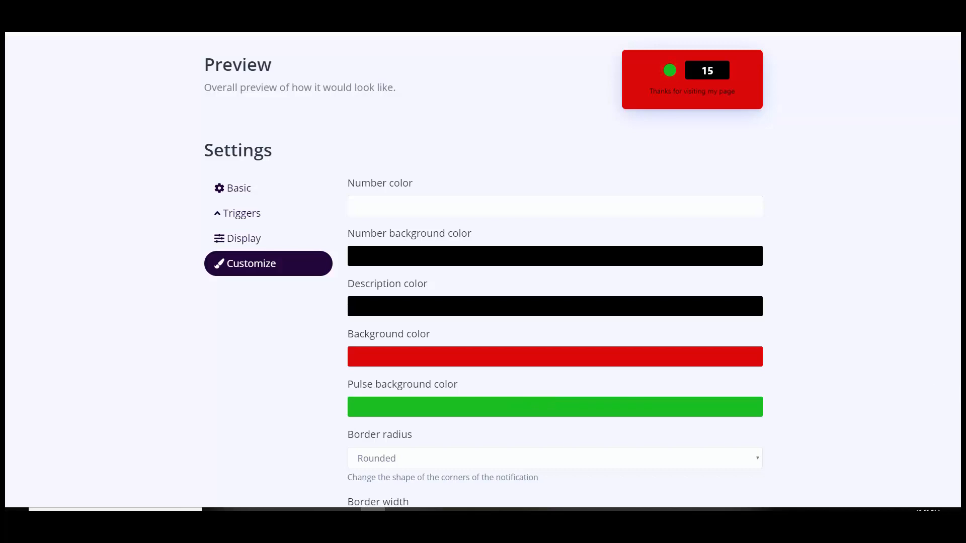
pyautogui.click(394, 464)
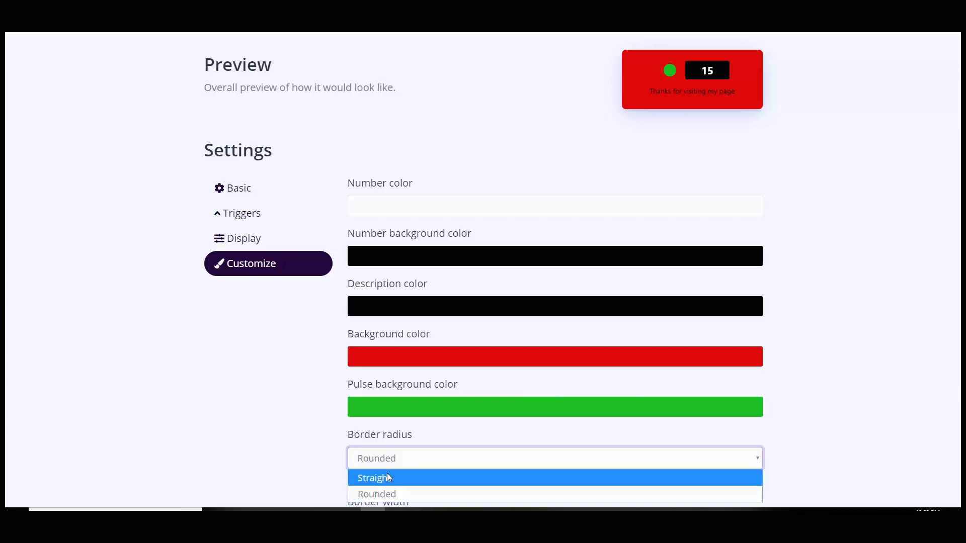
pyautogui.click(387, 477)
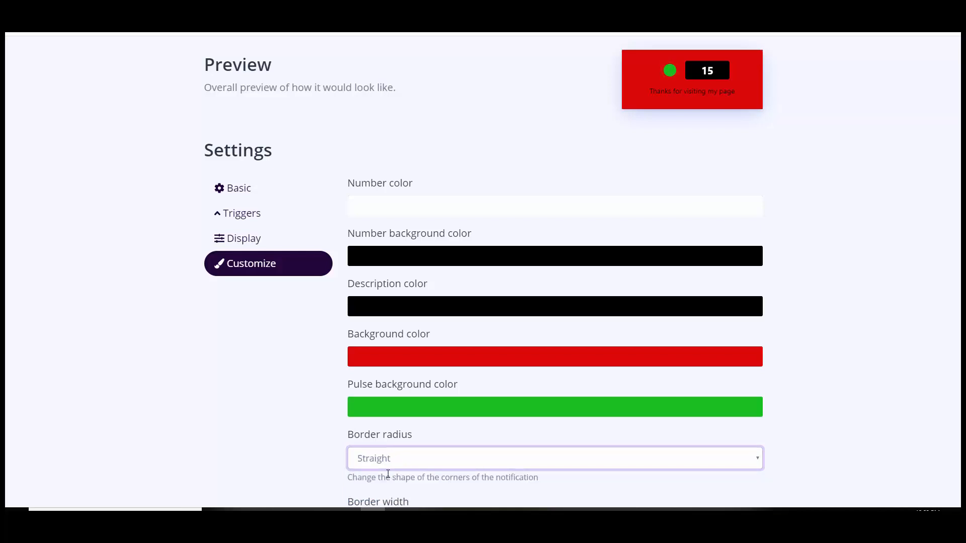
pyautogui.click(393, 456)
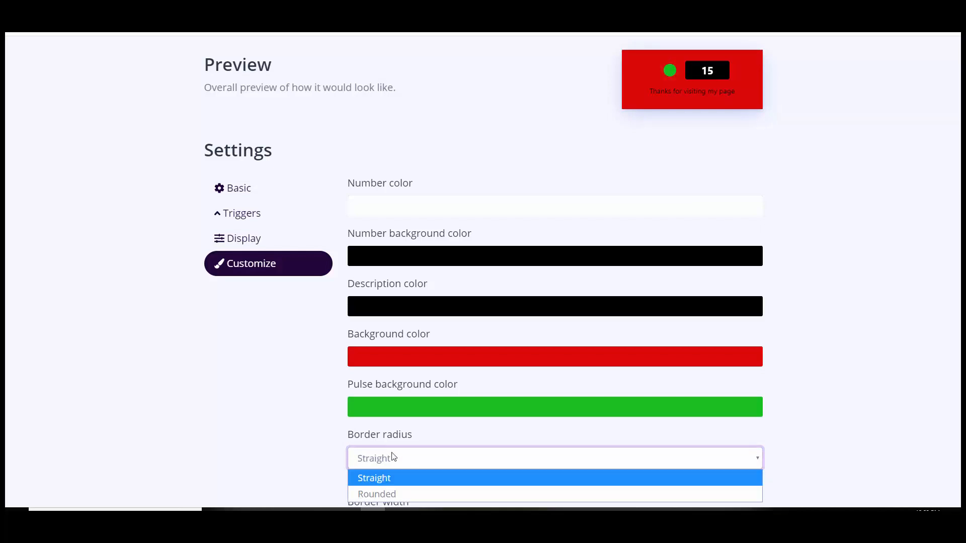
pyautogui.click(385, 494)
# Step: Set the notification's border width to 5 and check the preview
pyautogui.scroll(-2, 959, 357)
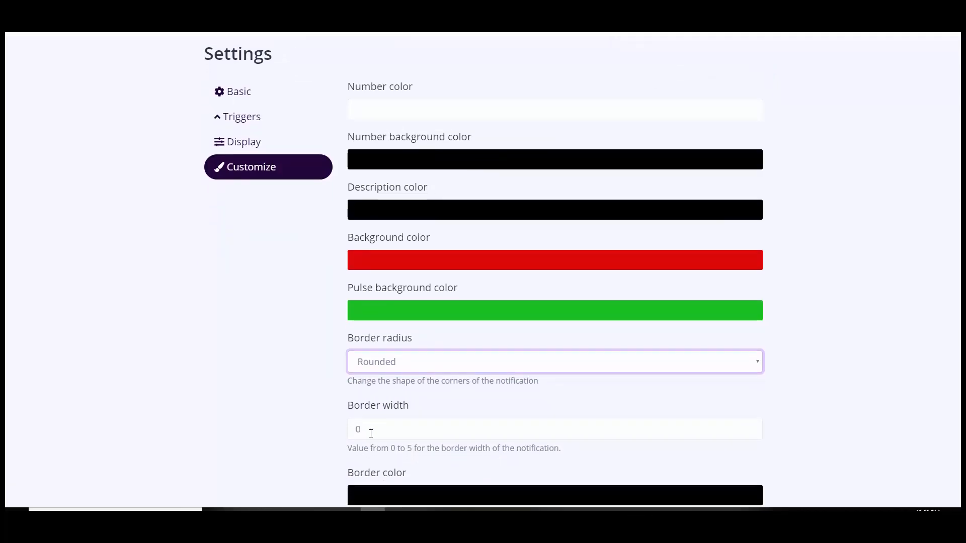
pyautogui.doubleClick(751, 426)
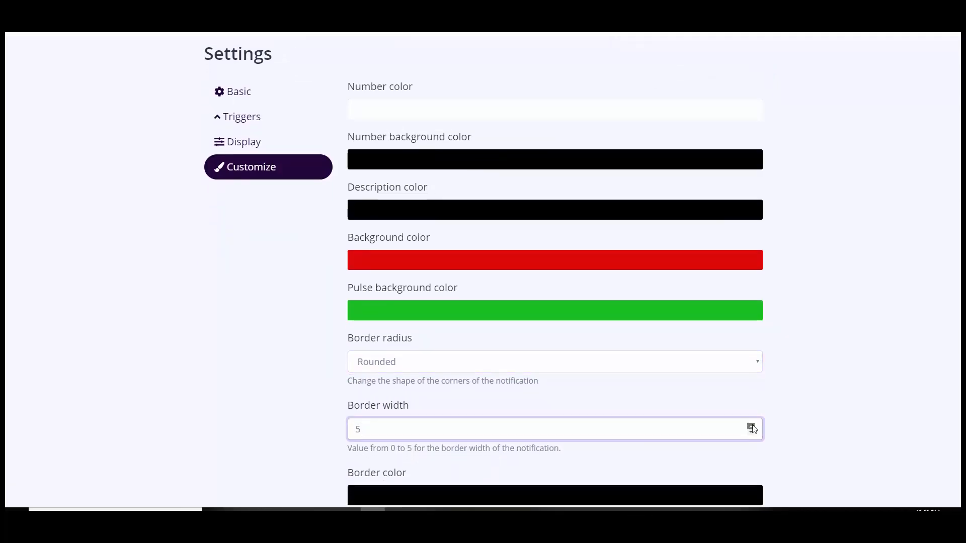
pyautogui.click(752, 426)
pyautogui.scroll(3, 487, 272)
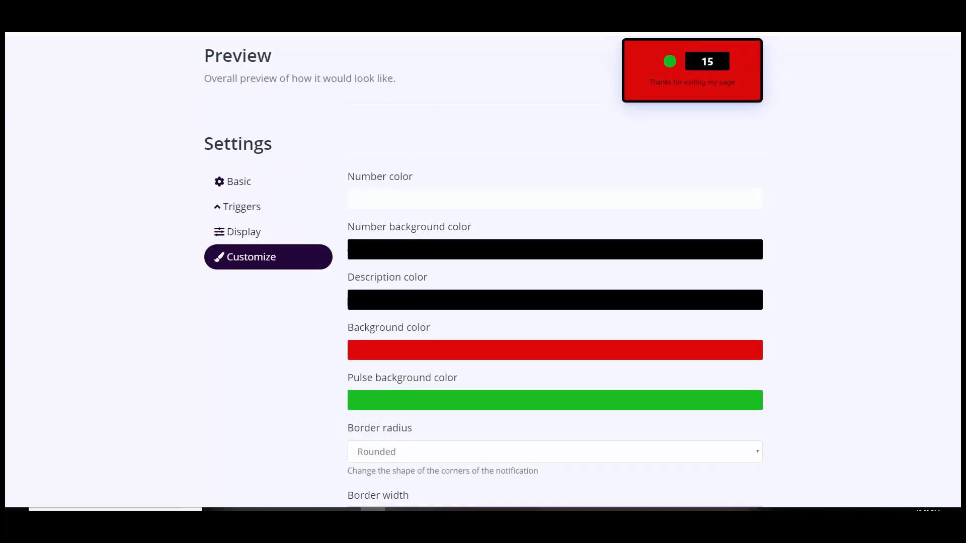
# Step: Set the notification's border color to yellow-green #B1C802 and save the color
pyautogui.scroll(-5, 557, 381)
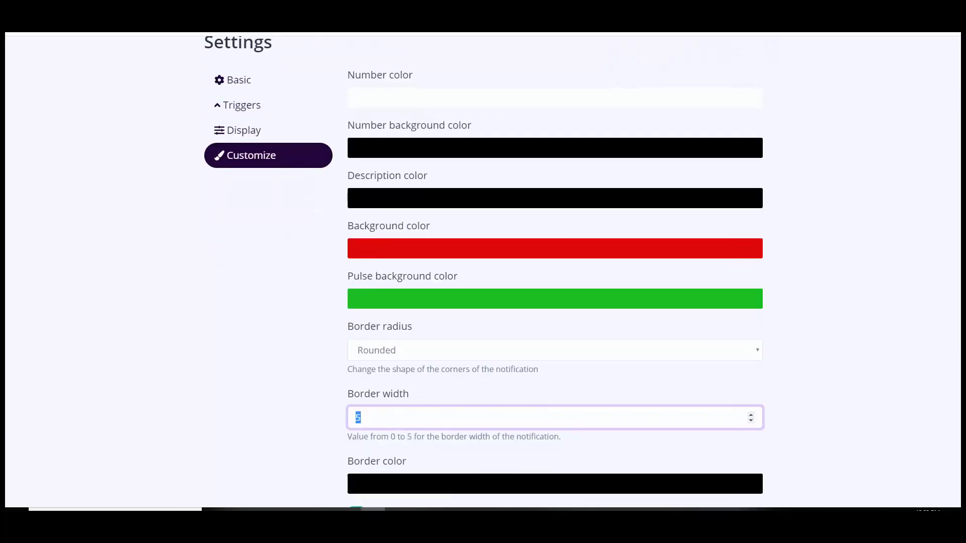
pyautogui.click(557, 381)
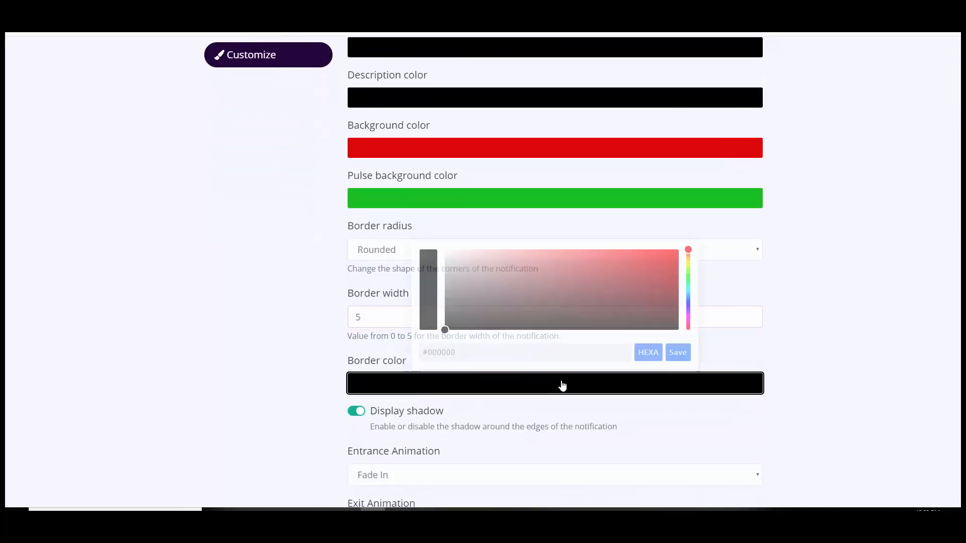
pyautogui.click(687, 265)
pyautogui.click(676, 267)
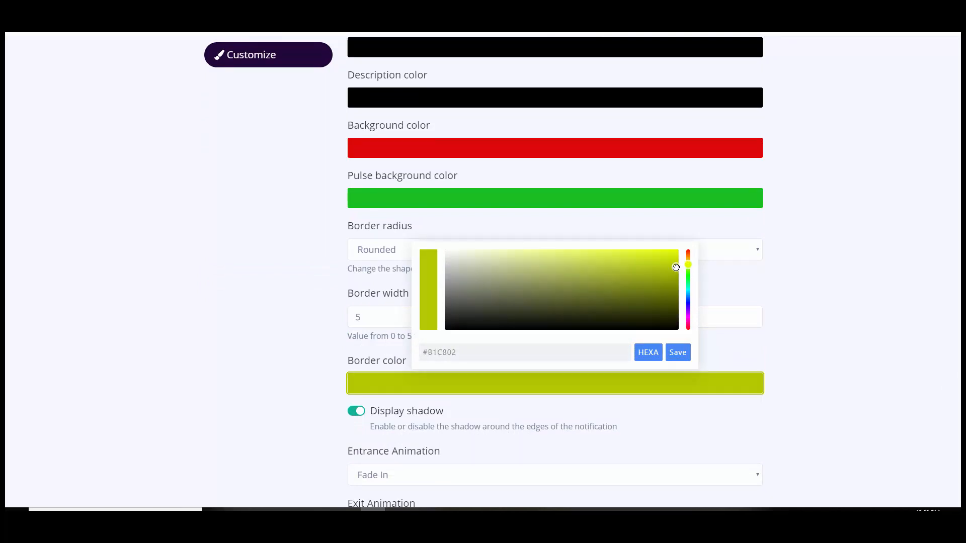
pyautogui.click(680, 352)
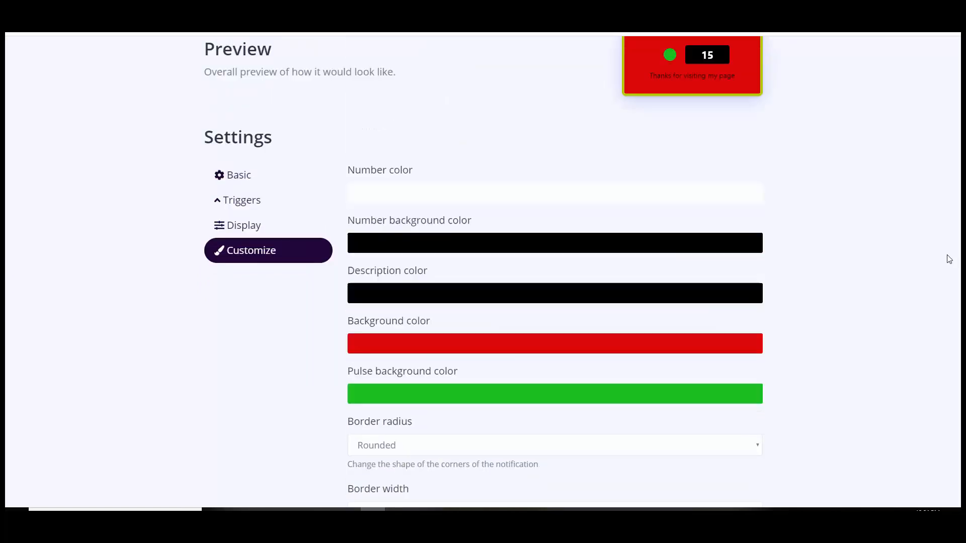
# Step: Set the entrance animation to Slide In Up and the exit animation to Slide Out Down, and update the notification
pyautogui.moveTo(949, 251); pyautogui.dragTo(943, 423)
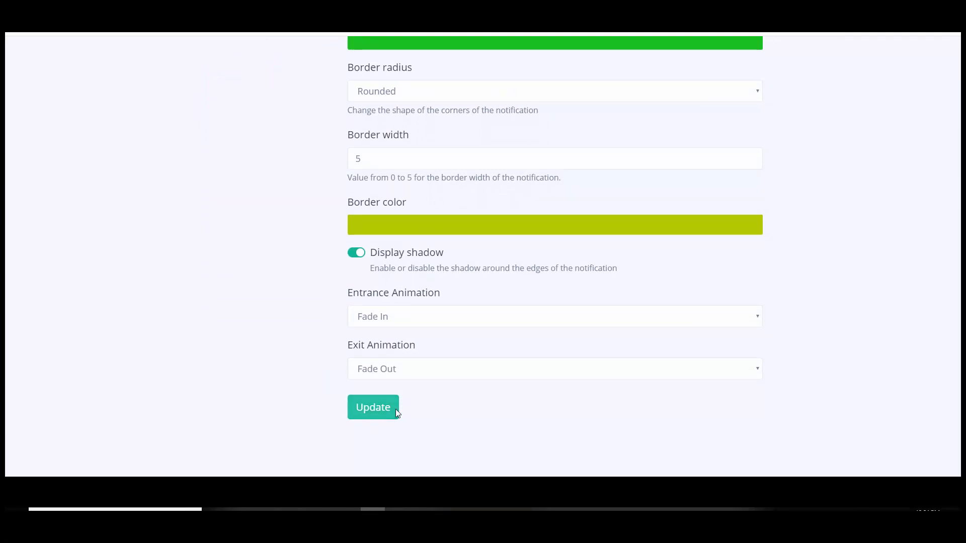
pyautogui.click(411, 318)
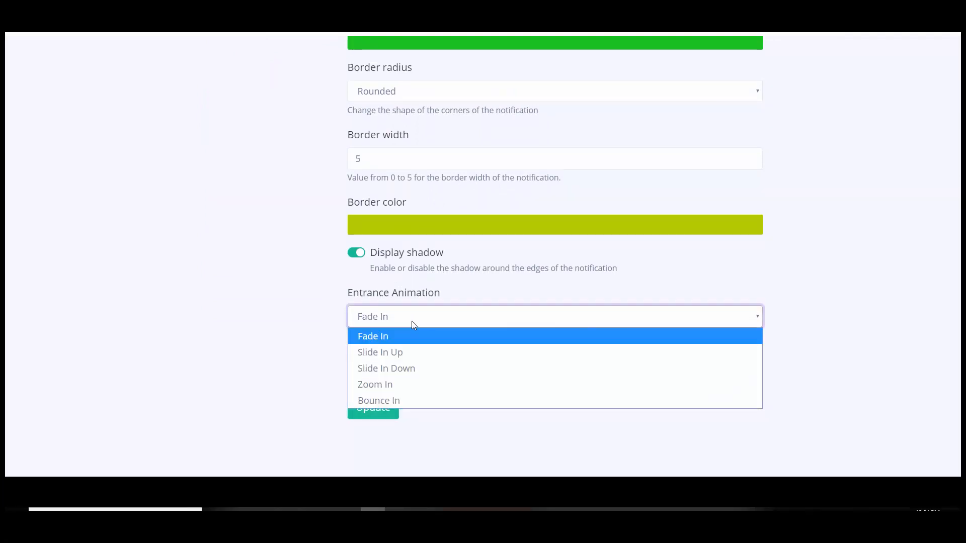
pyautogui.click(385, 357)
pyautogui.click(373, 370)
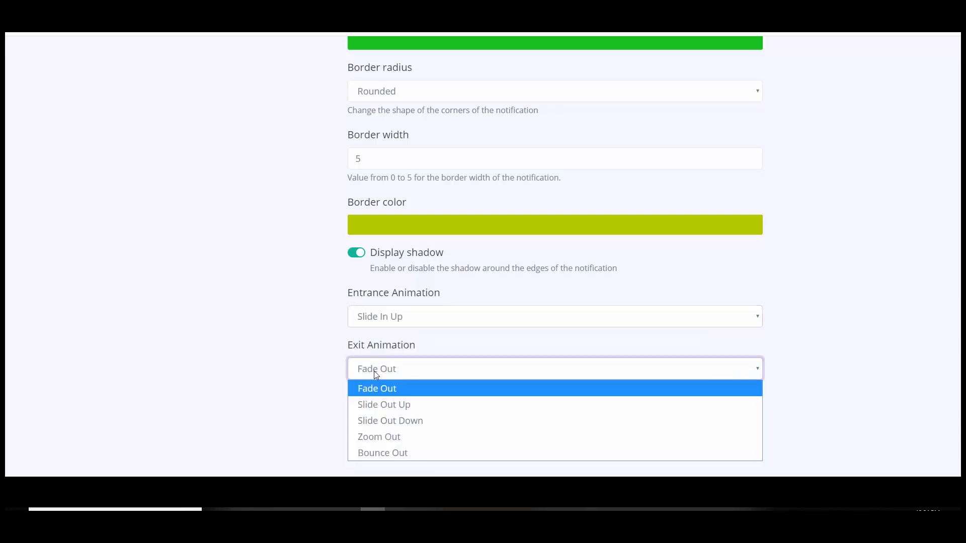
pyautogui.click(394, 420)
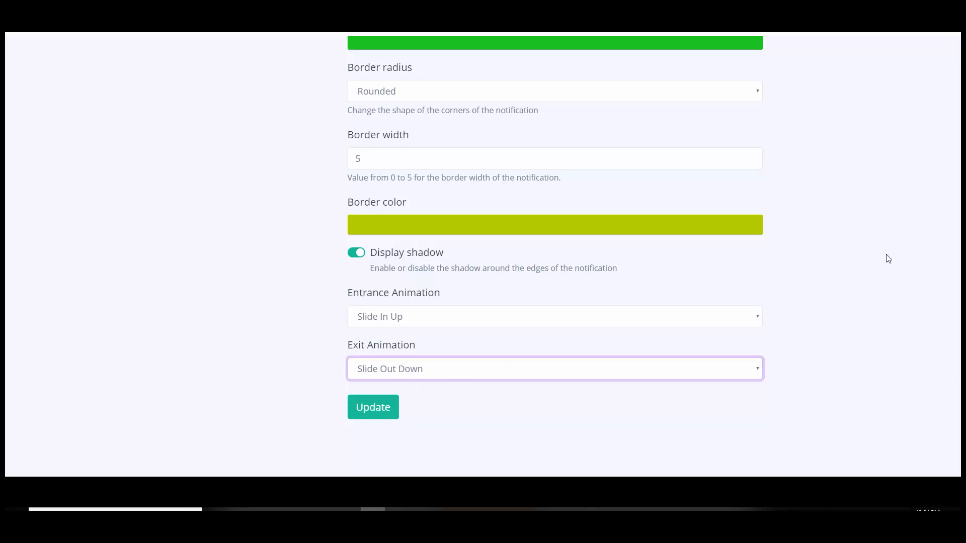
pyautogui.click(369, 409)
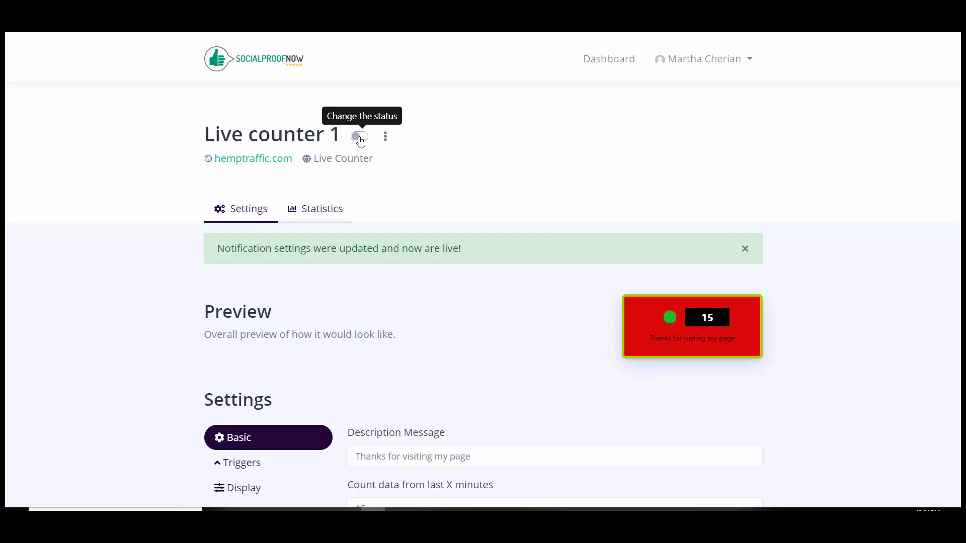
# Step: Enable the Live counter 1 notification, update its settings, and check it on the HempTraffic website
pyautogui.click(361, 141)
pyautogui.scroll(-5, 951, 424)
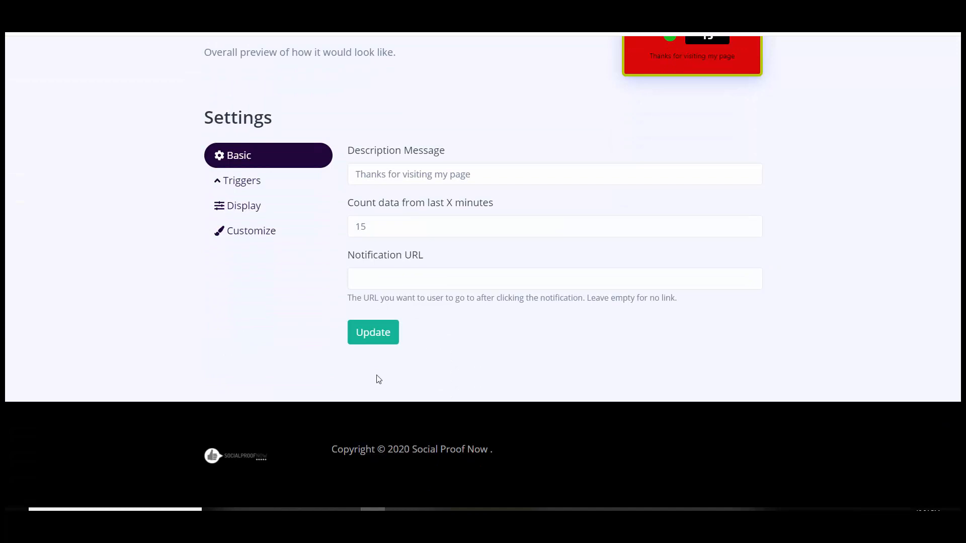
pyautogui.click(354, 335)
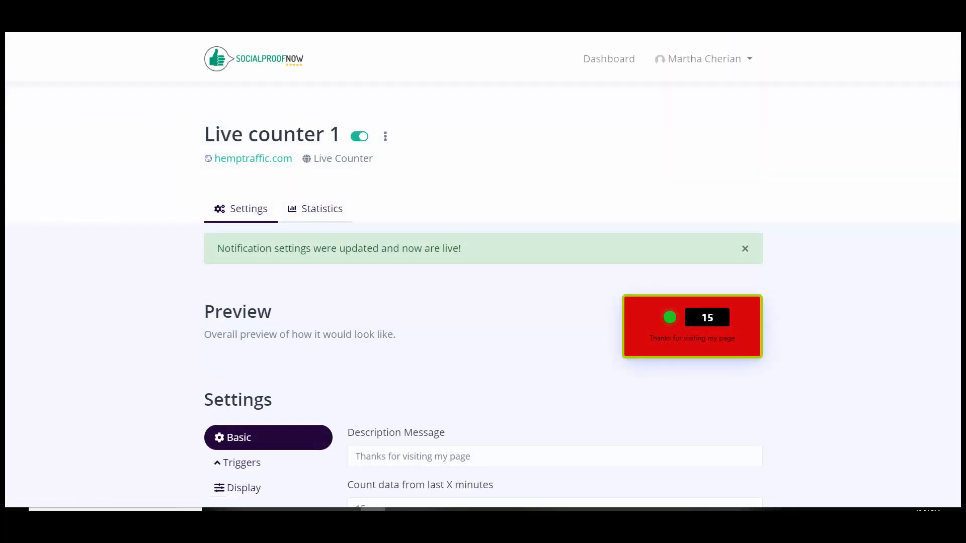
pyautogui.click(171, 7)
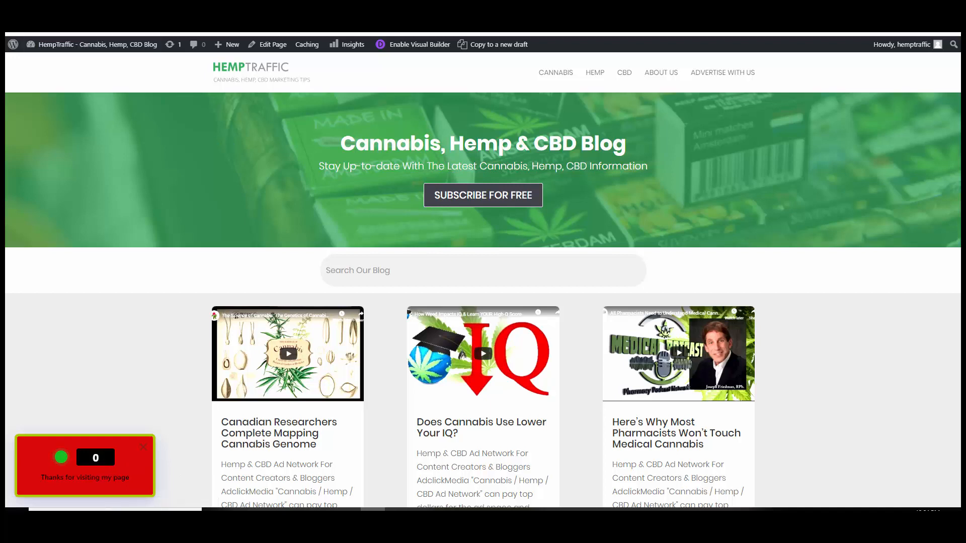
# Step: Return to the Live counter 1 settings and review its display options
pyautogui.click(115, 5)
pyautogui.scroll(-2, 416, 282)
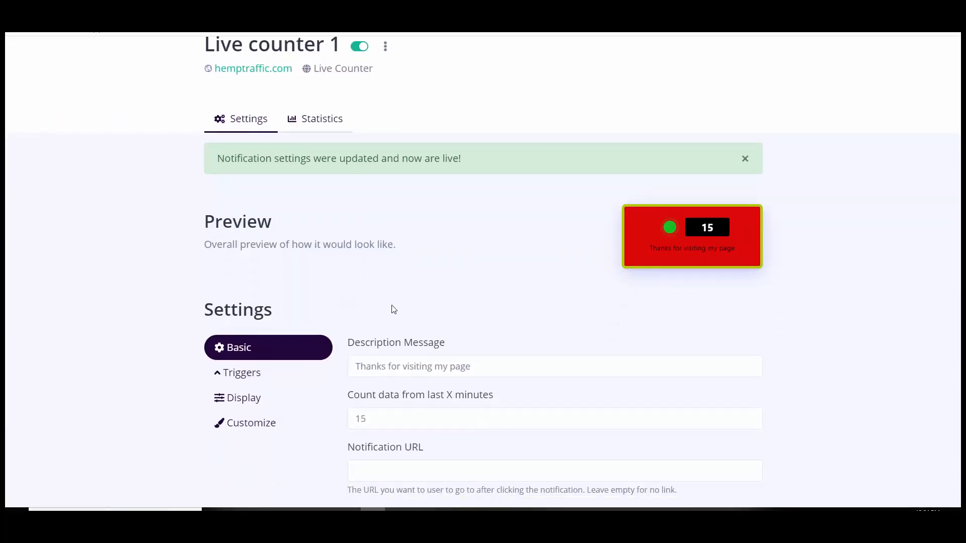
pyautogui.click(247, 396)
pyautogui.scroll(-3, 464, 373)
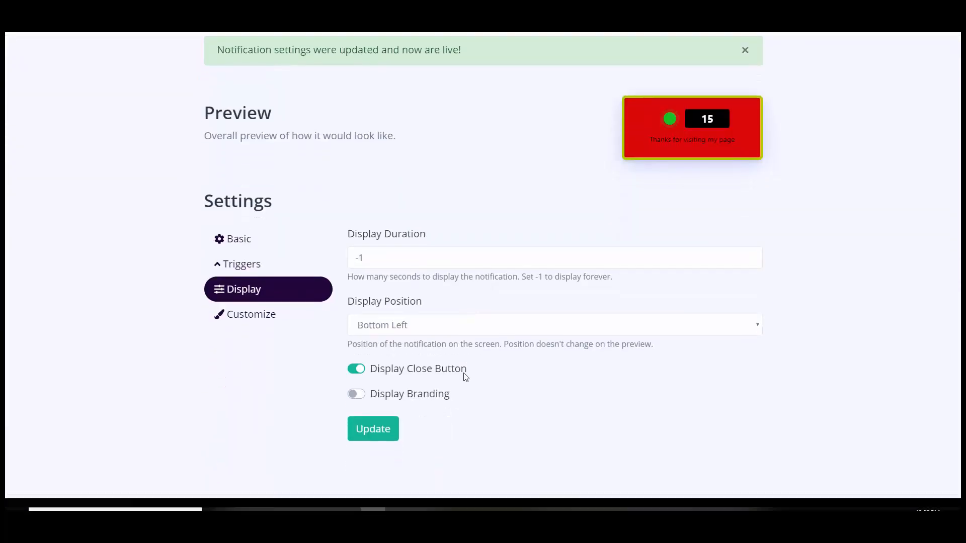
# Step: Set the minimum activity in the notification's trigger settings to 10 and update the notification
pyautogui.click(240, 202)
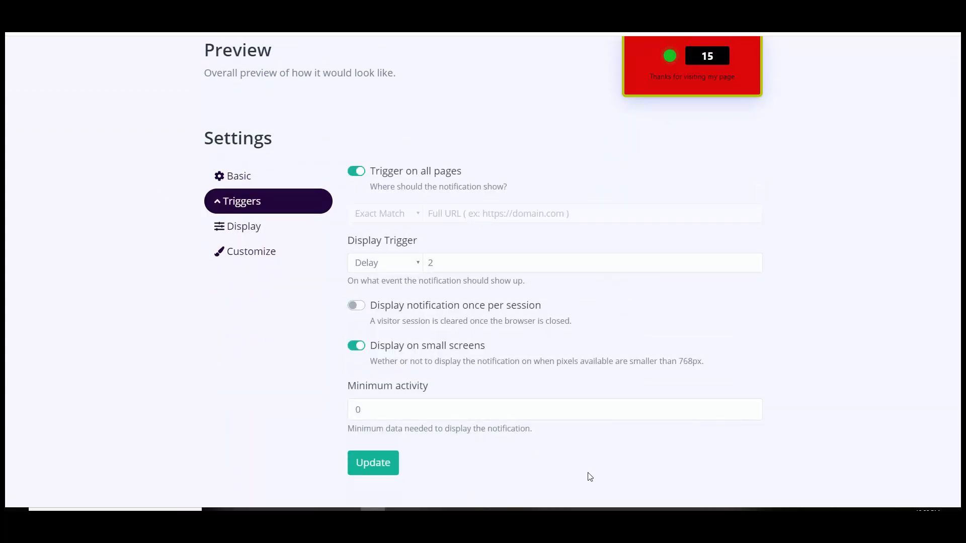
pyautogui.click(425, 414)
pyautogui.click(379, 416)
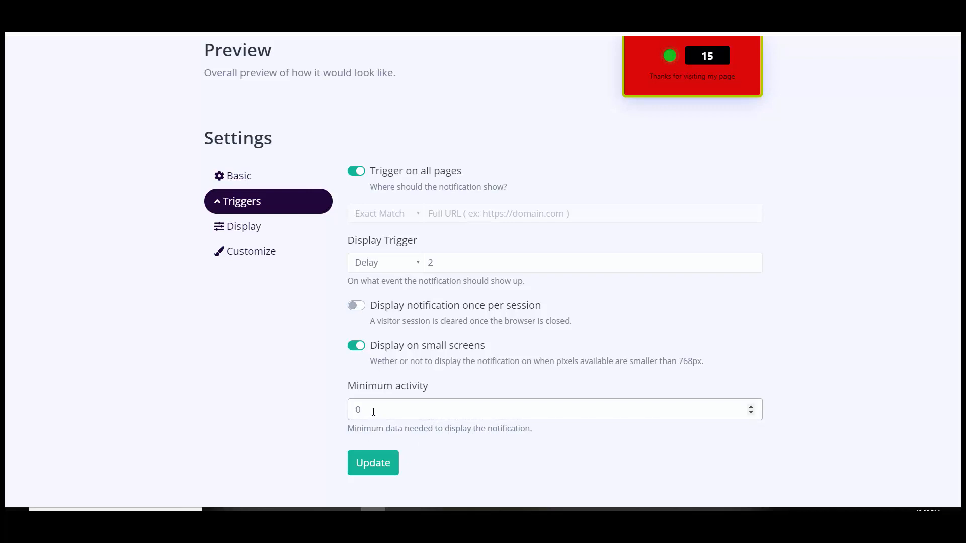
pyautogui.moveTo(373, 408); pyautogui.dragTo(272, 414)
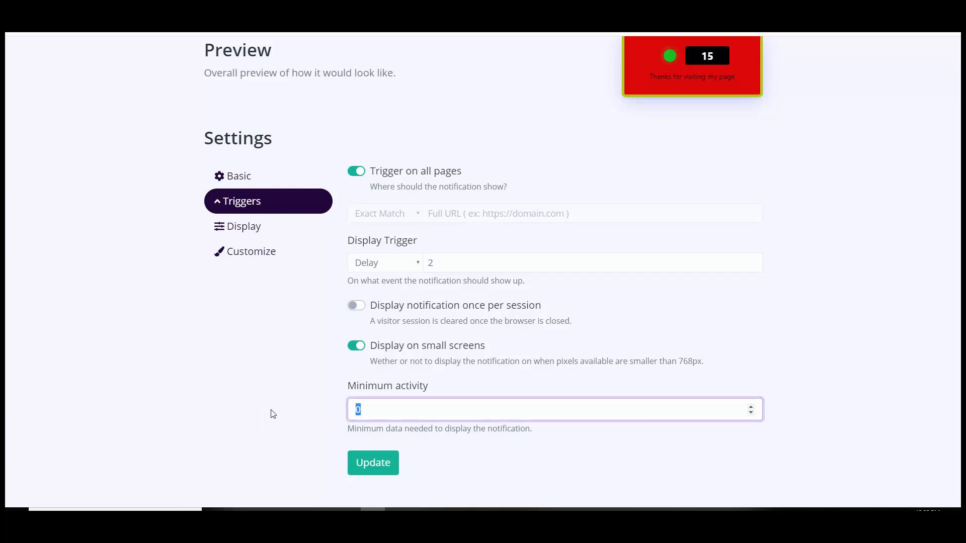
pyautogui.write('10')
pyautogui.click(361, 463)
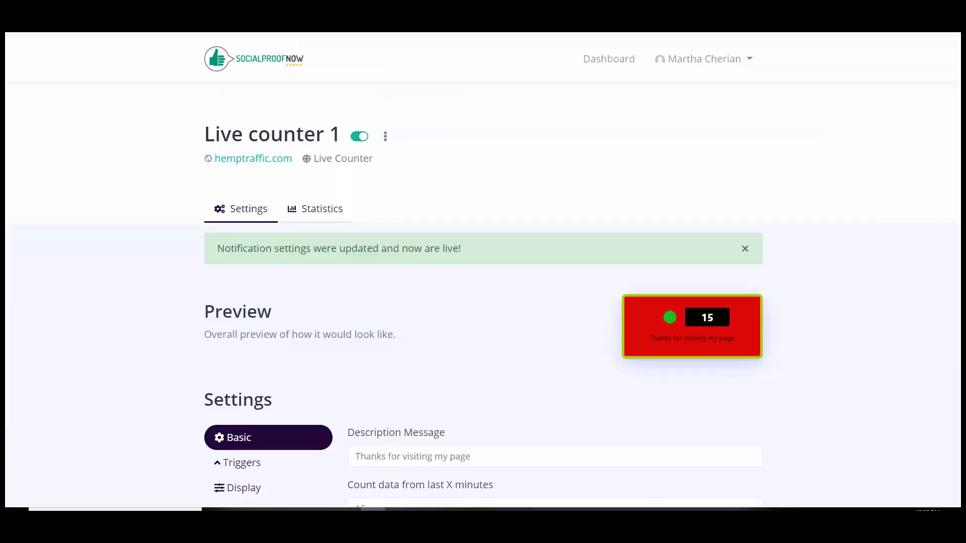
pyautogui.click(767, 511)
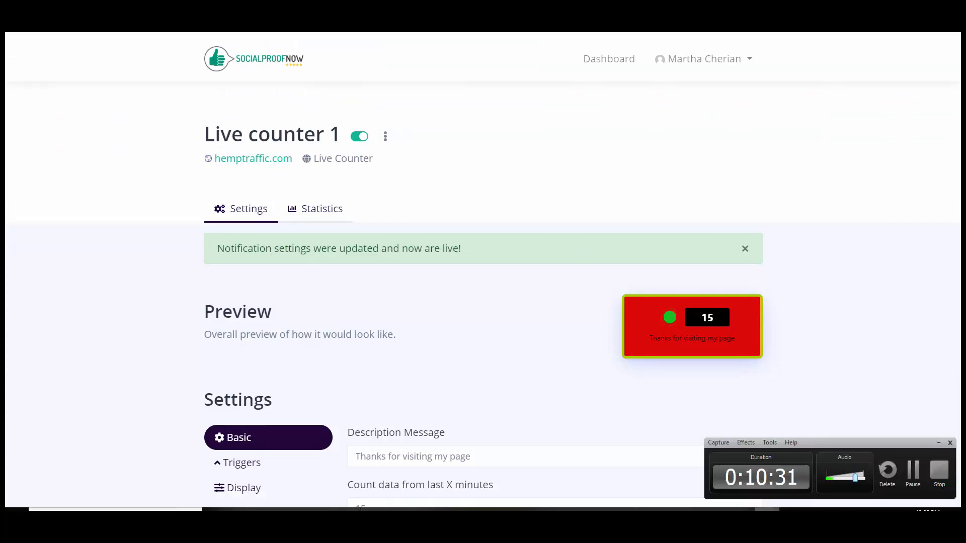